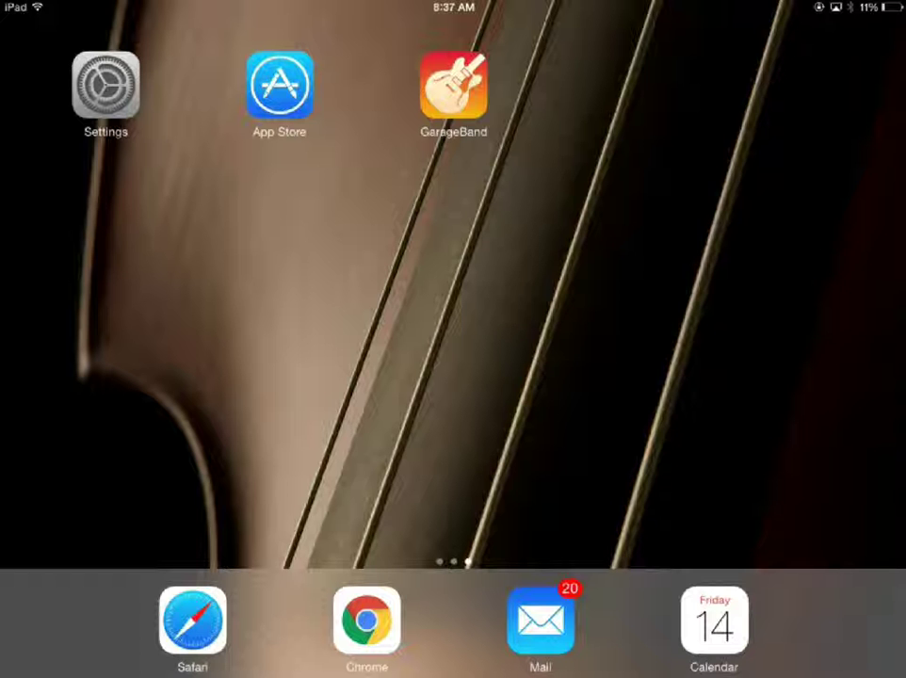
# Step: Open the Keyboard instrument in GarageBand and record a short Grand Piano passage starting at bar 8
pyautogui.click(453, 84)
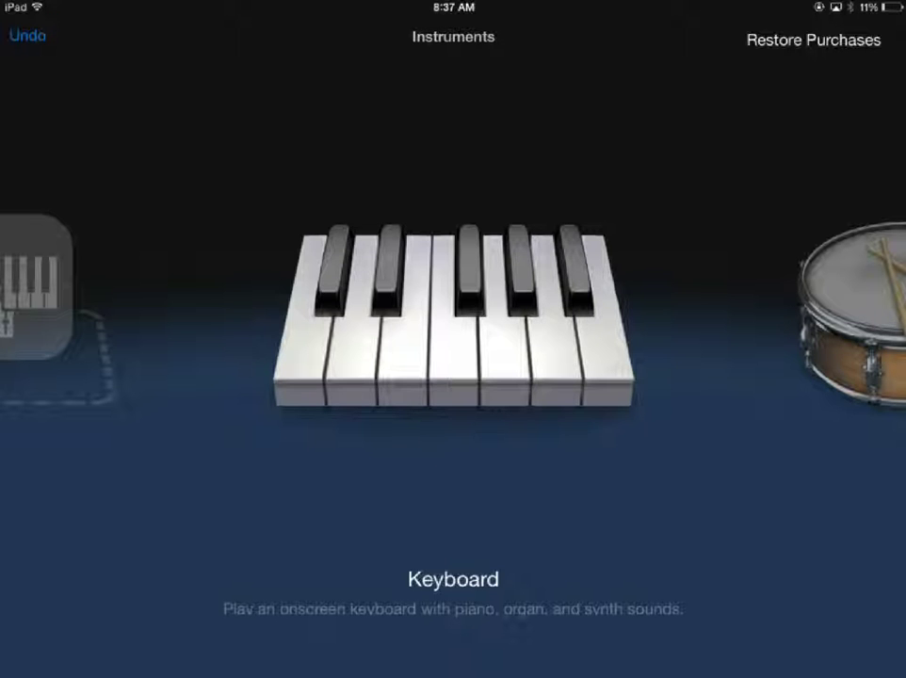
pyautogui.click(453, 320)
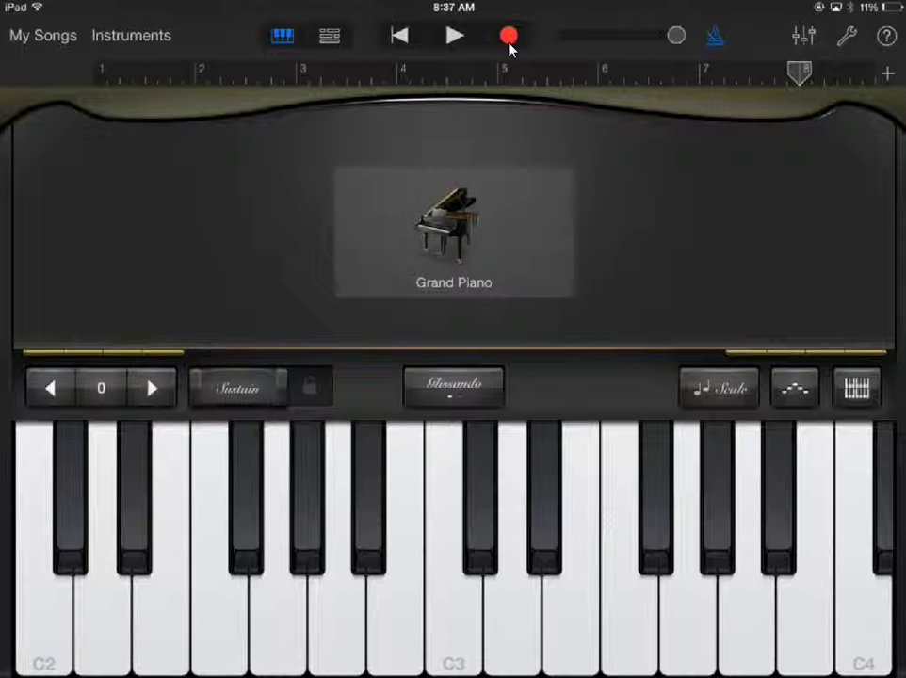
pyautogui.click(509, 43)
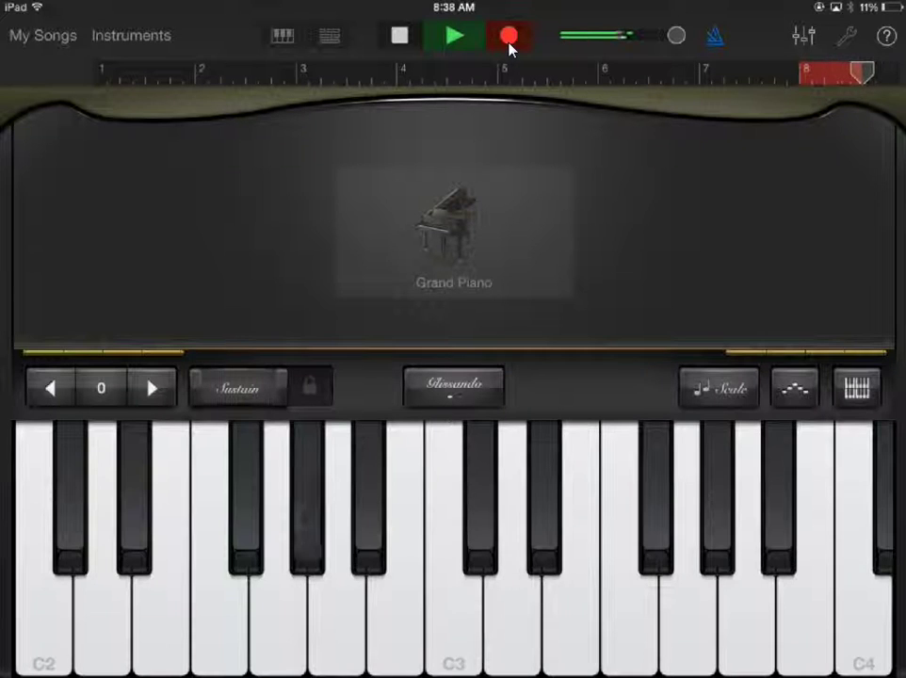
pyautogui.click(509, 38)
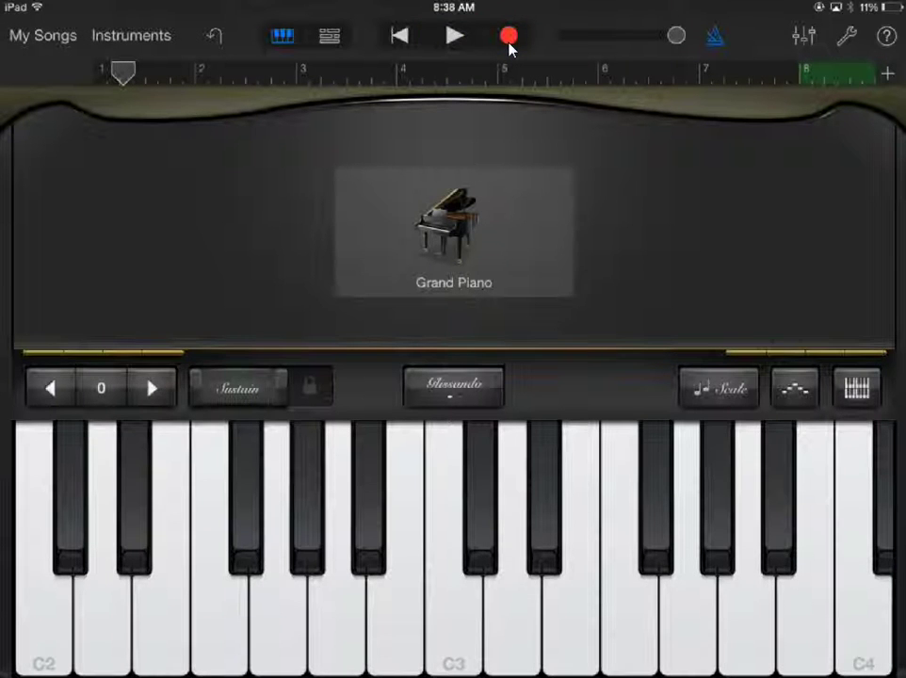
# Step: Mute the Grand Piano track using its track controls in the tracks view, and hide the controls again
pyautogui.click(331, 38)
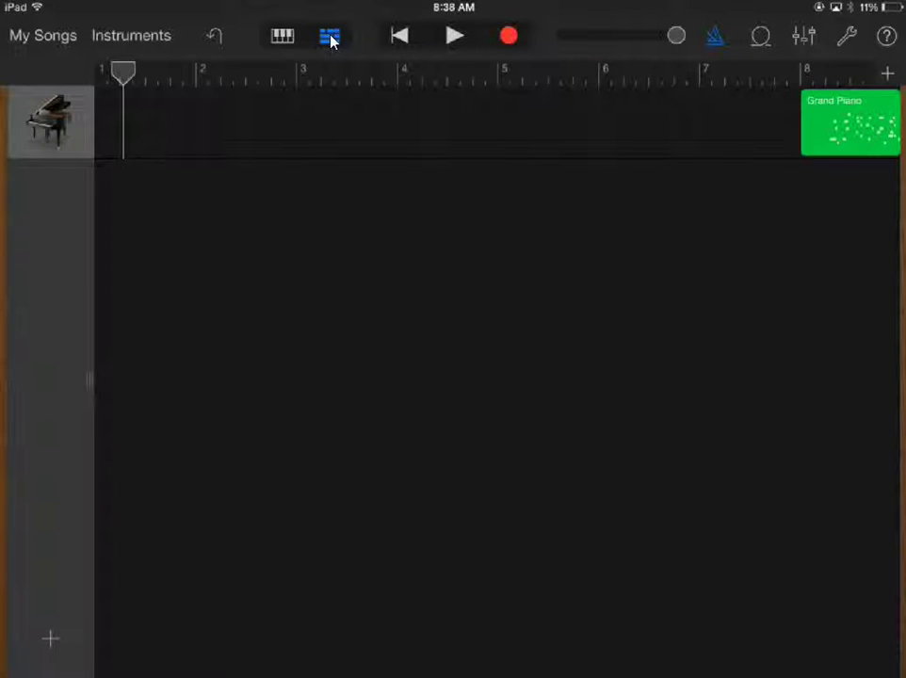
pyautogui.click(91, 387)
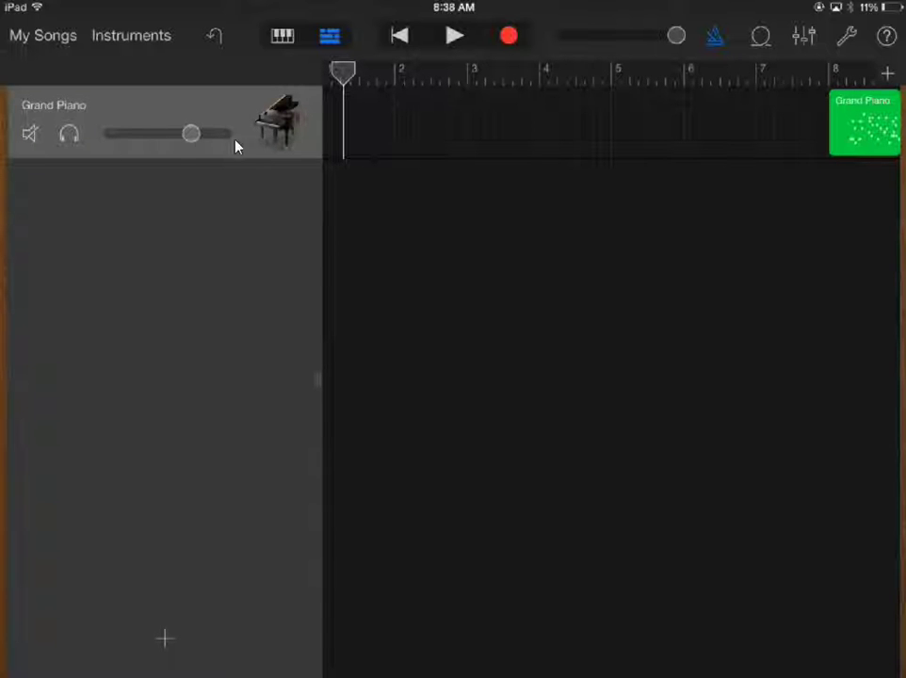
pyautogui.click(30, 136)
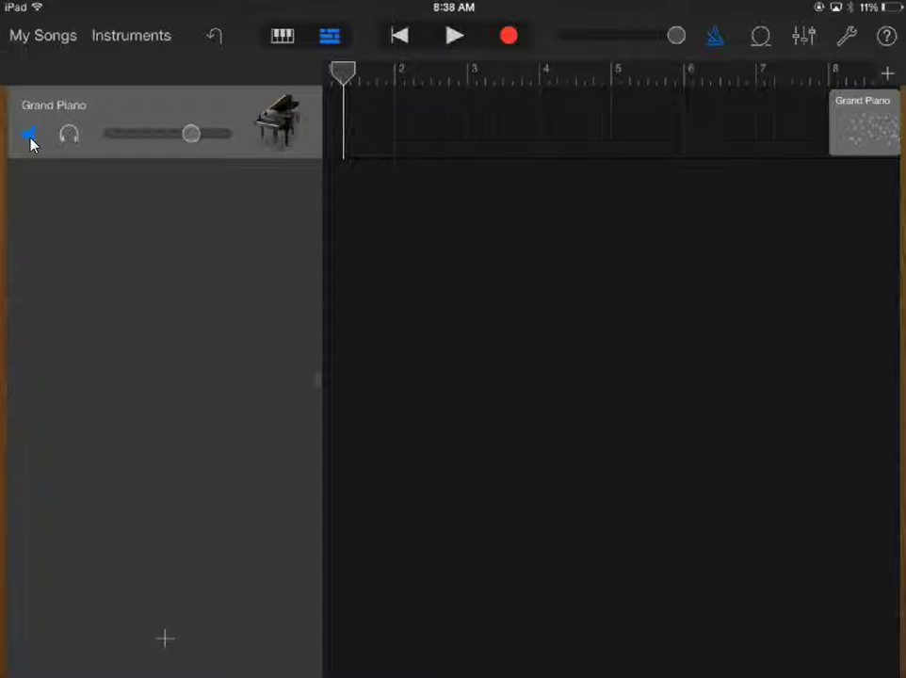
pyautogui.click(321, 390)
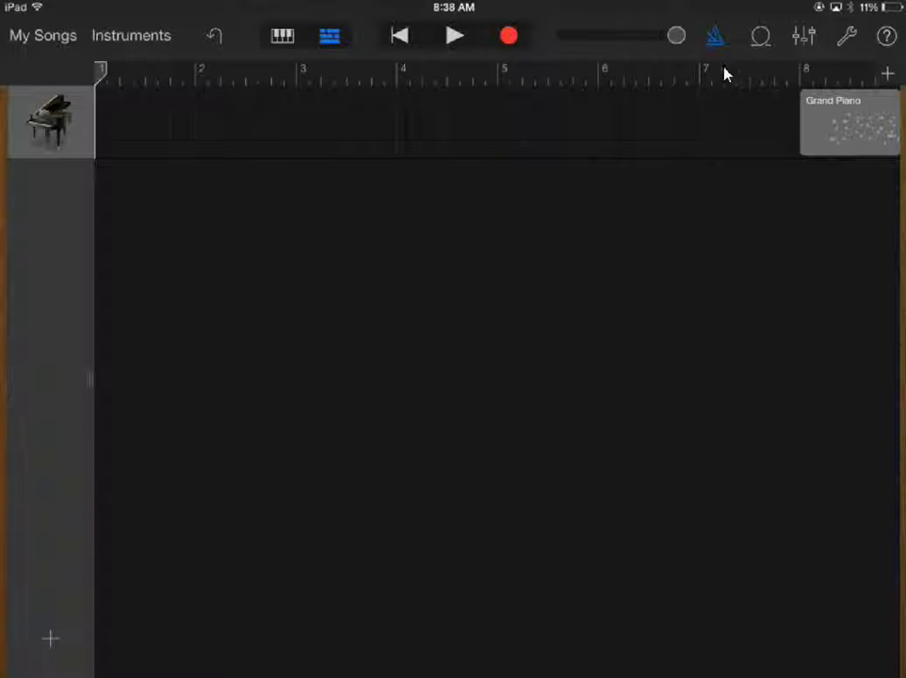
# Step: Filter Apple Loops by Drums and add the Hip Hop Berlin Beat 01 loop on a new track from bar 1
pyautogui.click(761, 36)
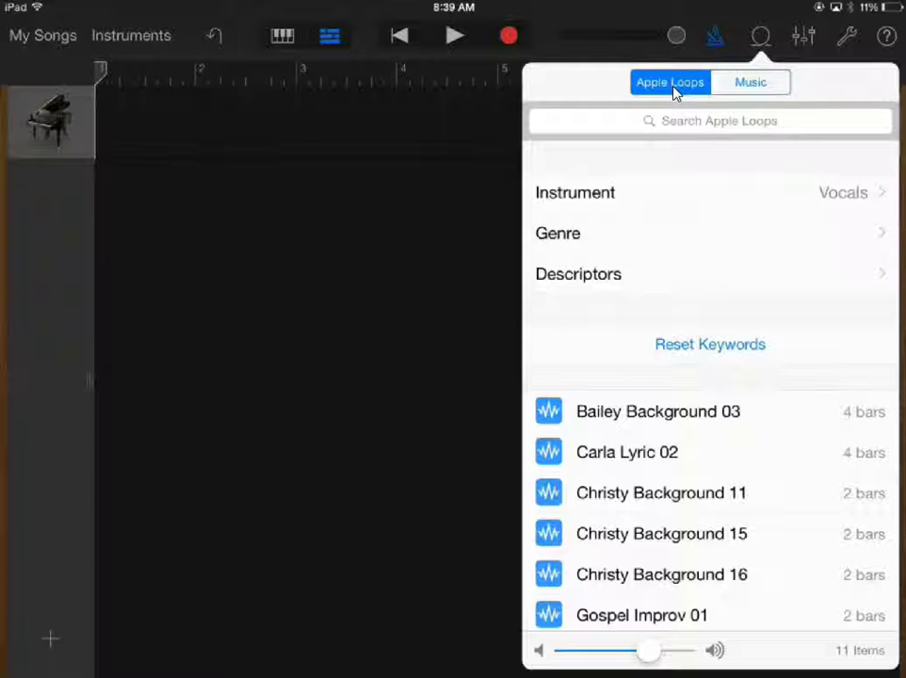
pyautogui.click(612, 195)
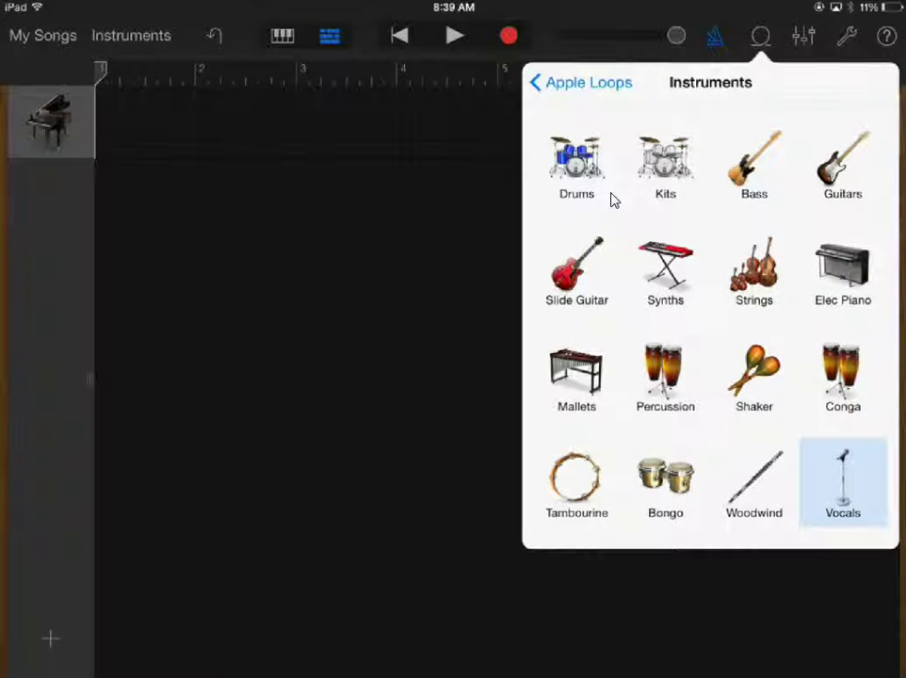
pyautogui.click(611, 199)
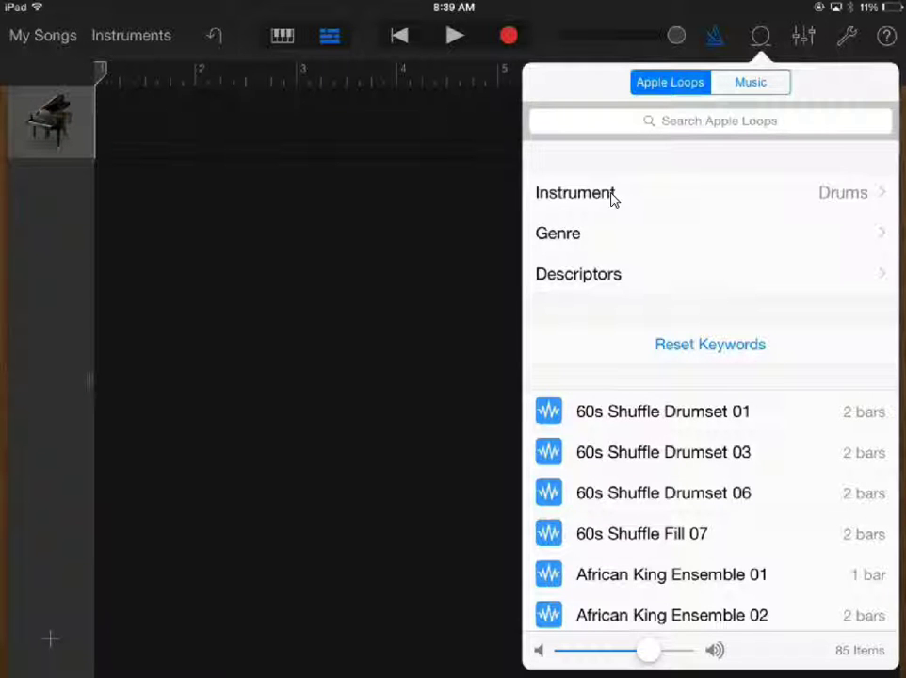
pyautogui.scroll(-15, 634, 436)
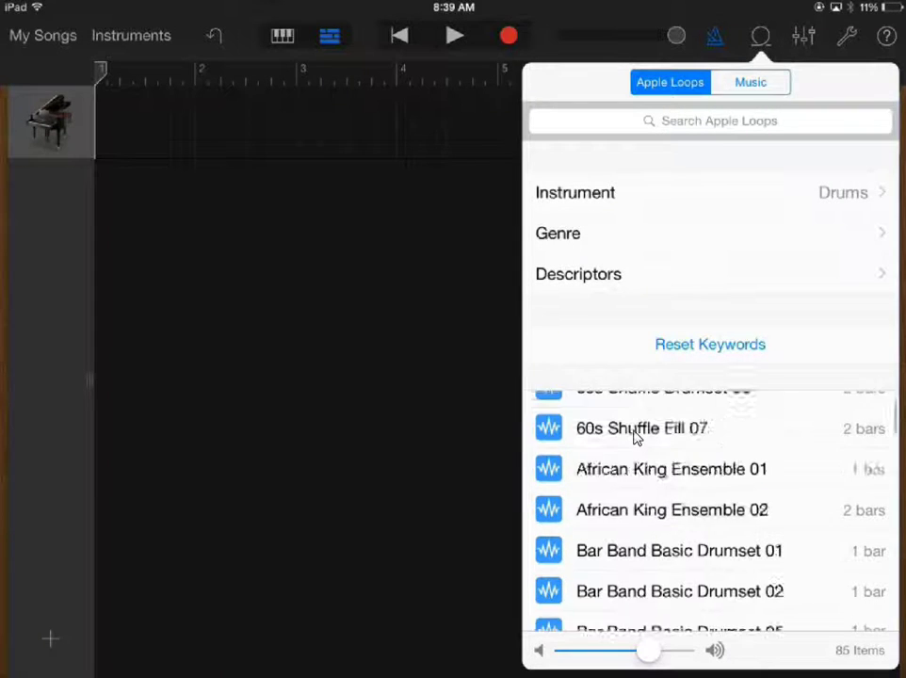
pyautogui.scroll(-10, 635, 436)
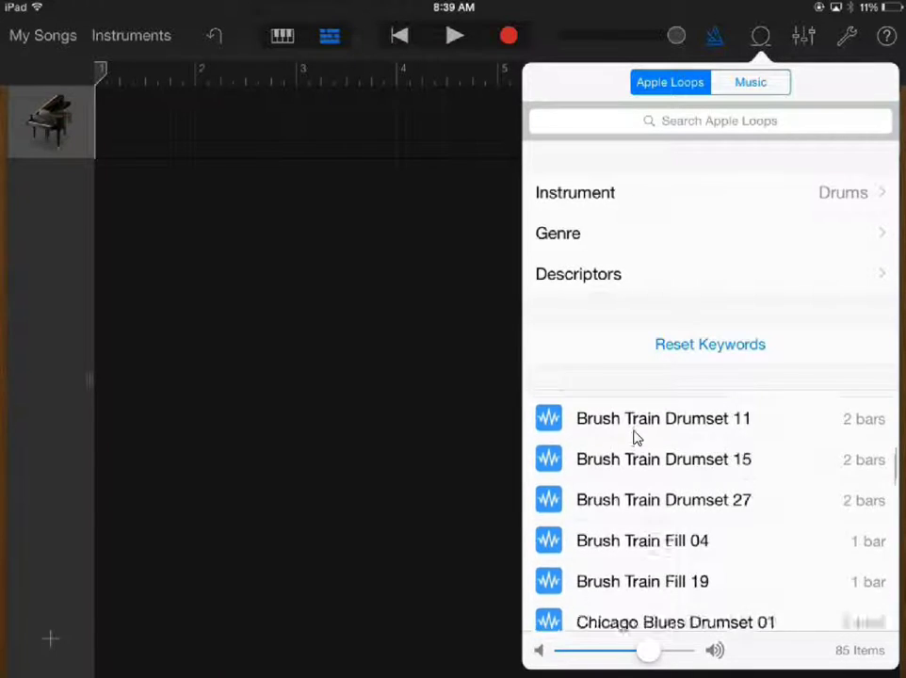
pyautogui.scroll(-1, 634, 436)
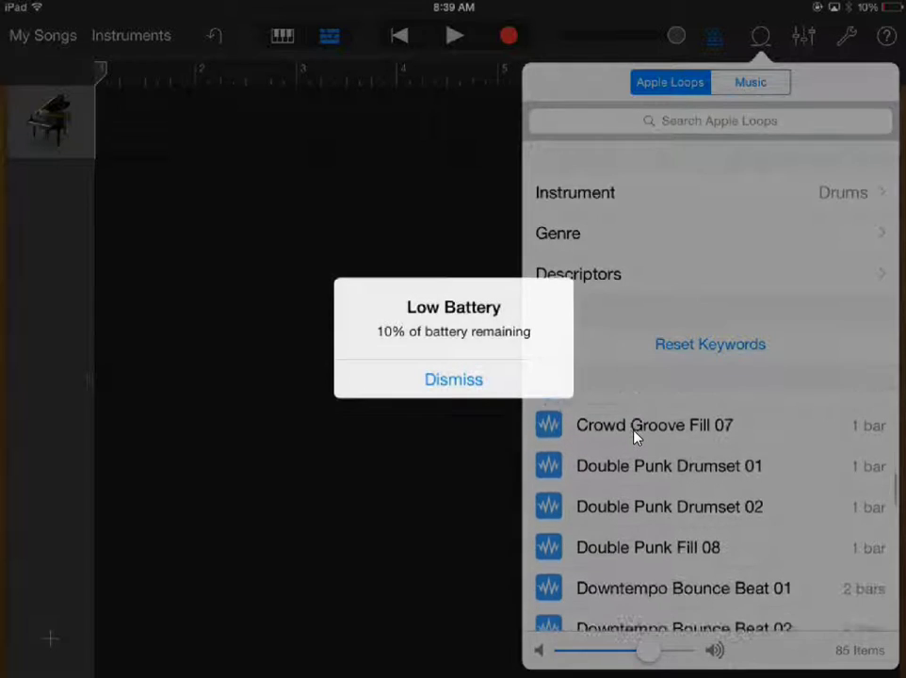
pyautogui.scroll(-8, 635, 436)
pyautogui.scroll(-10, 634, 436)
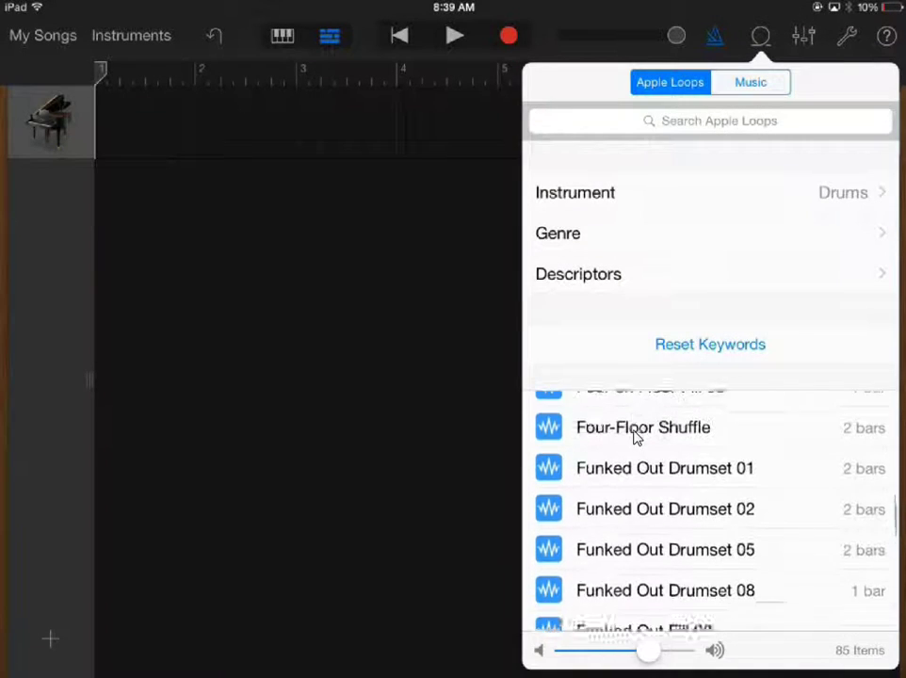
pyautogui.scroll(-1, 634, 436)
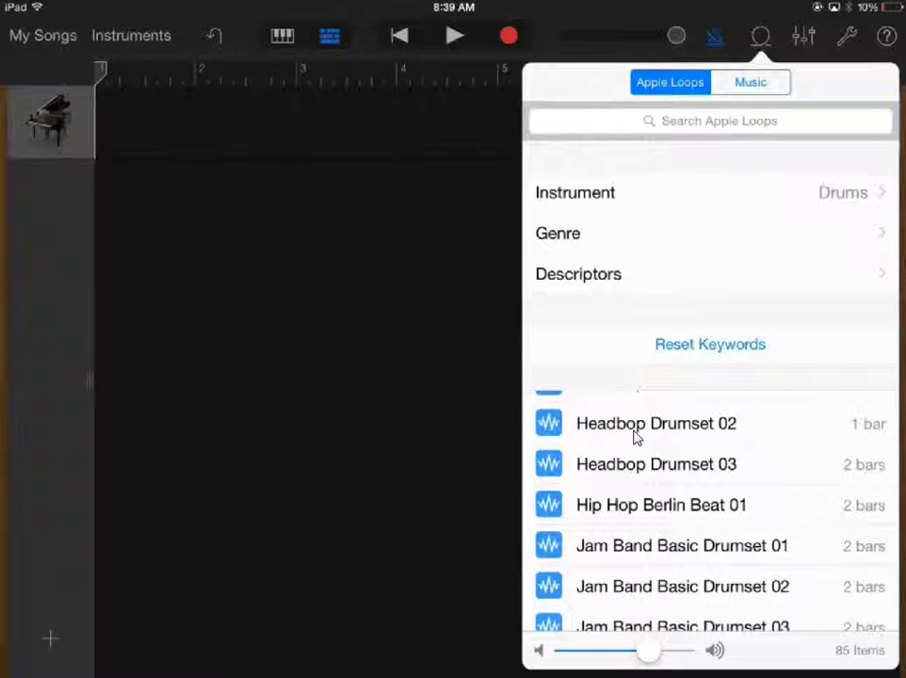
pyautogui.scroll(-2, 634, 437)
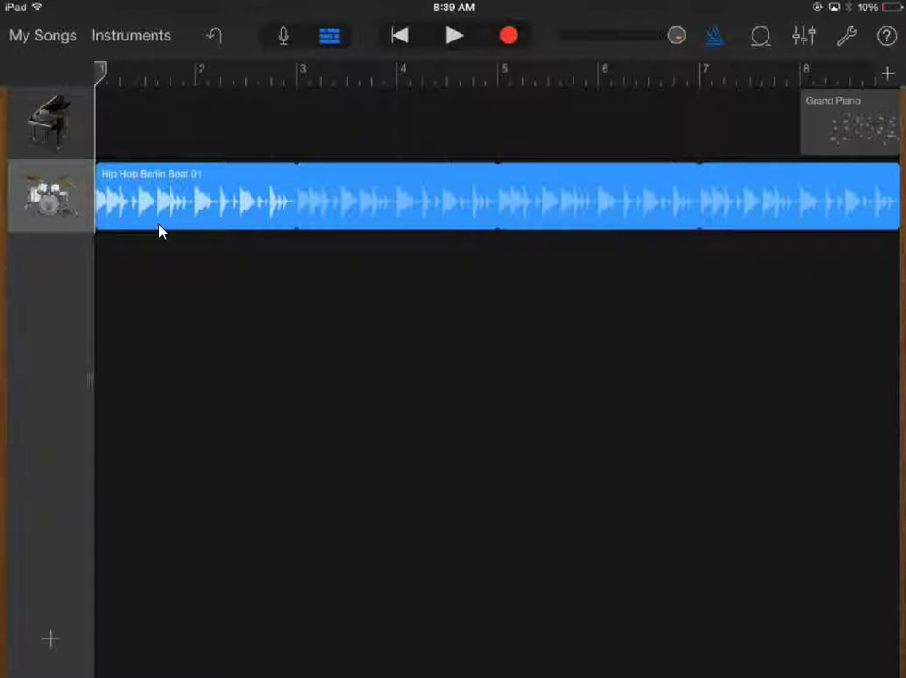
# Step: Play back the drum loop, turn off the metronome during playback, and stop the song
pyautogui.press('space')
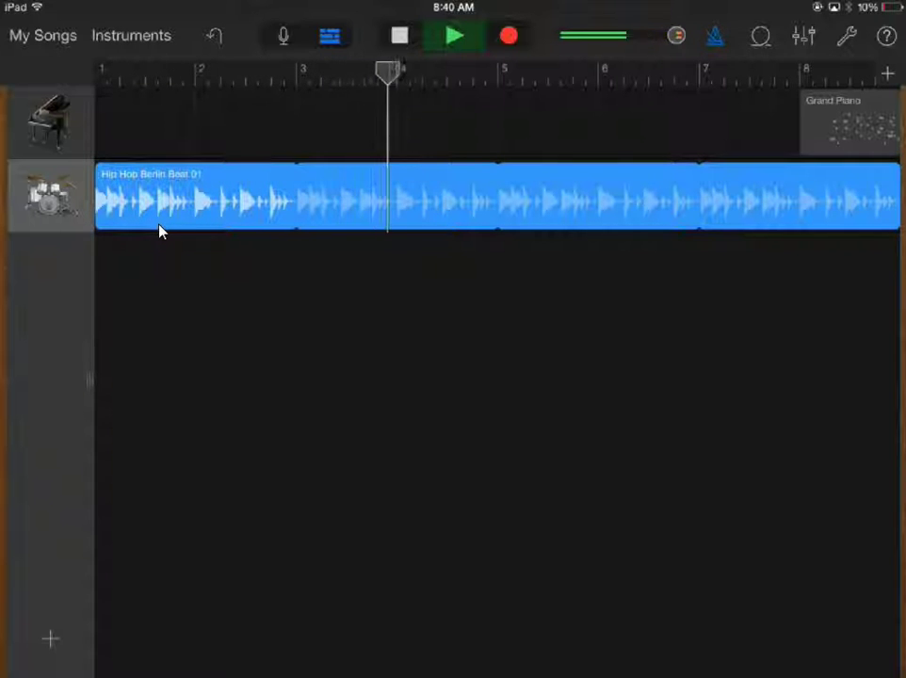
pyautogui.click(718, 45)
pyautogui.click(716, 40)
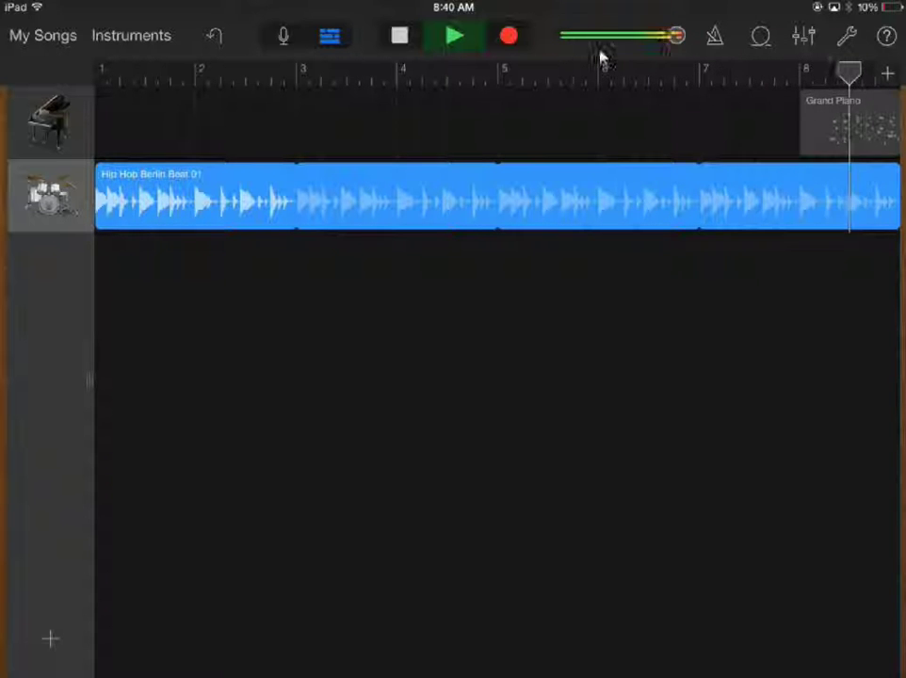
pyautogui.click(399, 38)
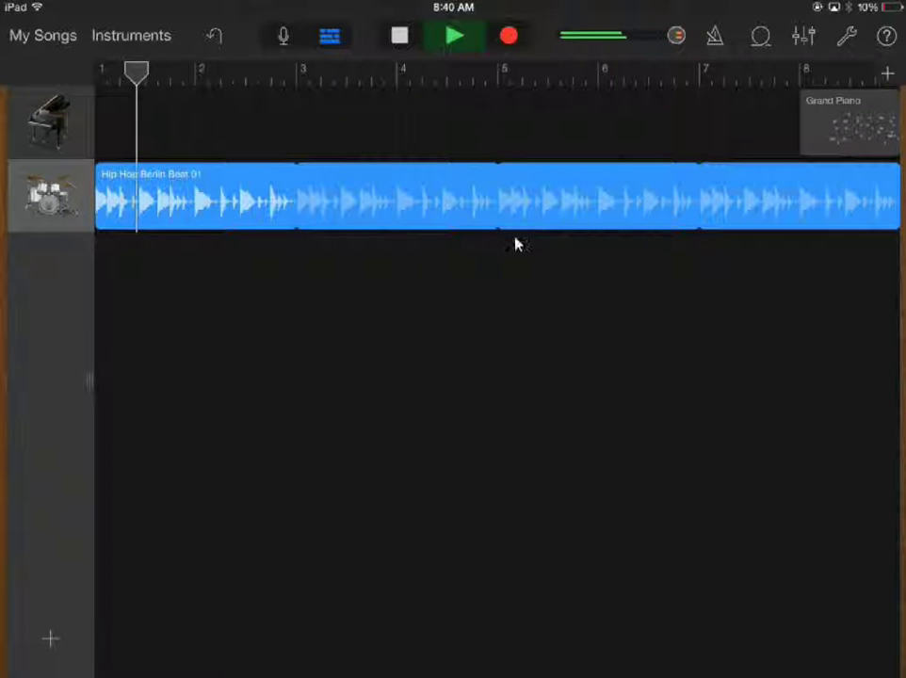
pyautogui.press('space')
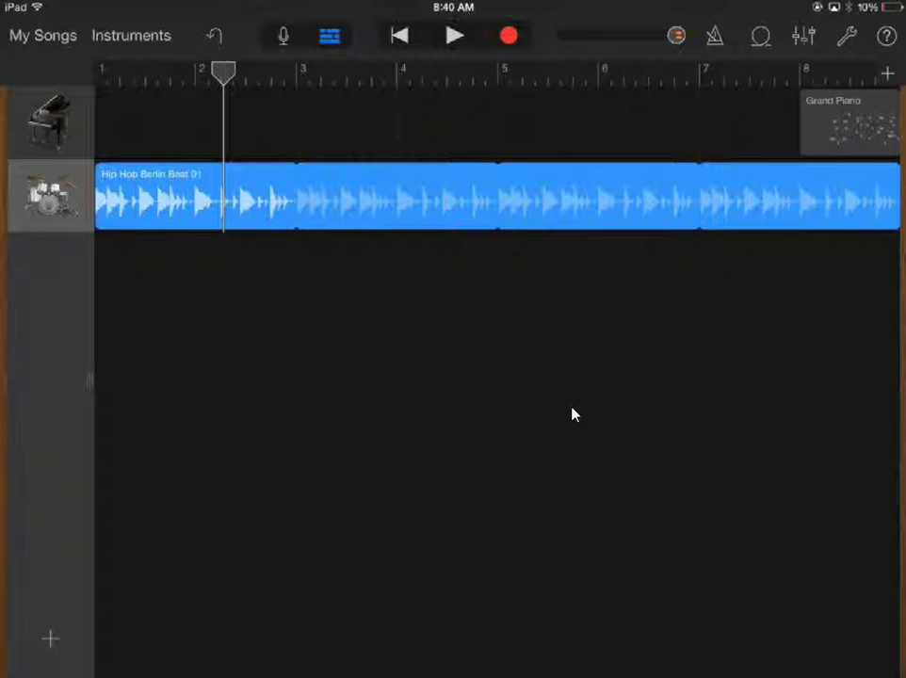
# Step: Filter Apple Loops by Bass, audition Hip Hop Mic It Bass 01 with the drums, and add it on a new track from bar 1
pyautogui.click(761, 37)
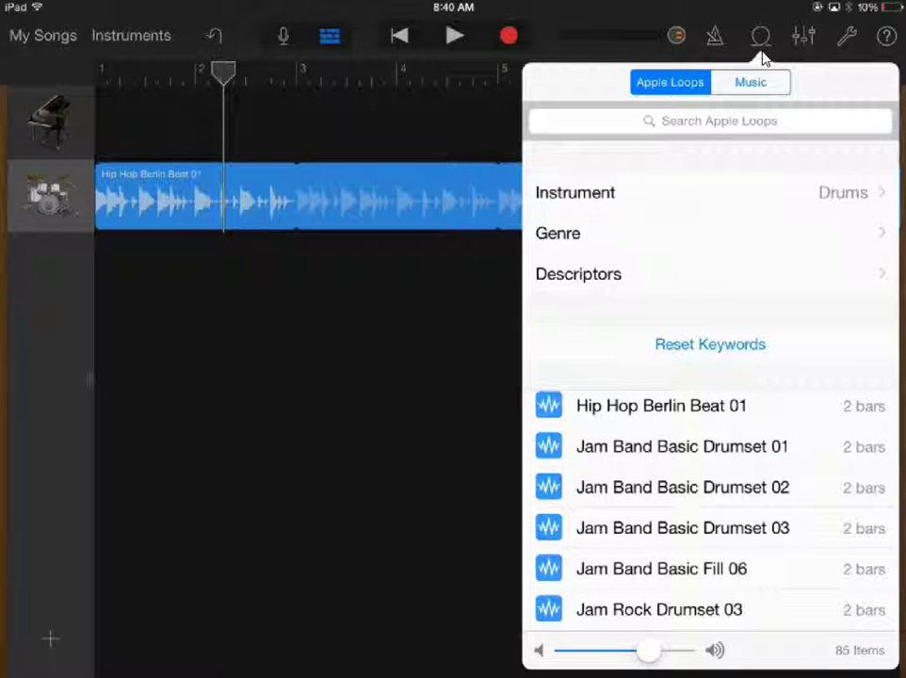
pyautogui.click(618, 205)
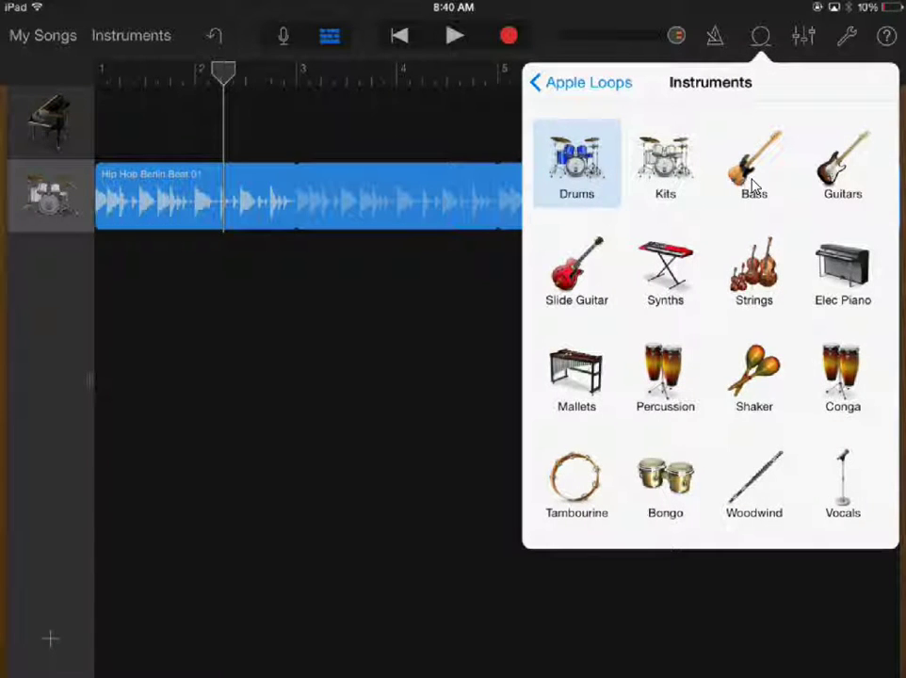
pyautogui.click(754, 187)
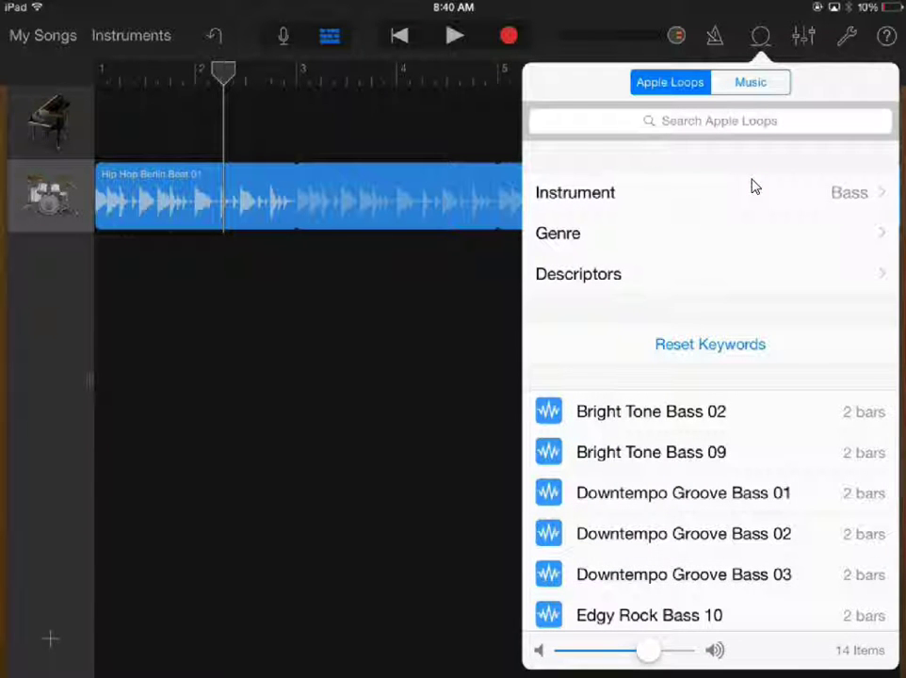
pyautogui.scroll(-5, 753, 186)
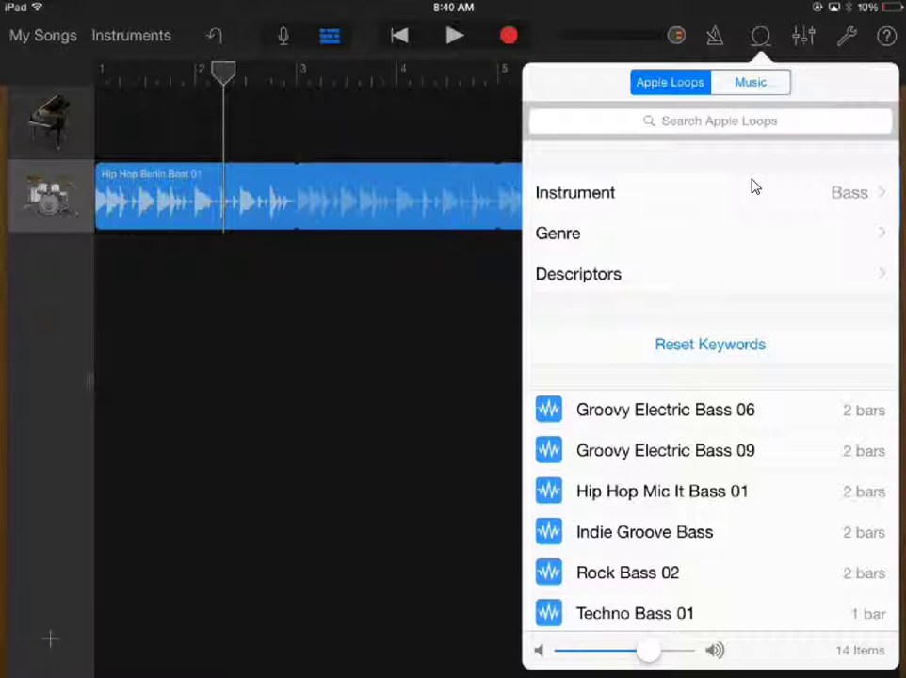
pyautogui.click(663, 491)
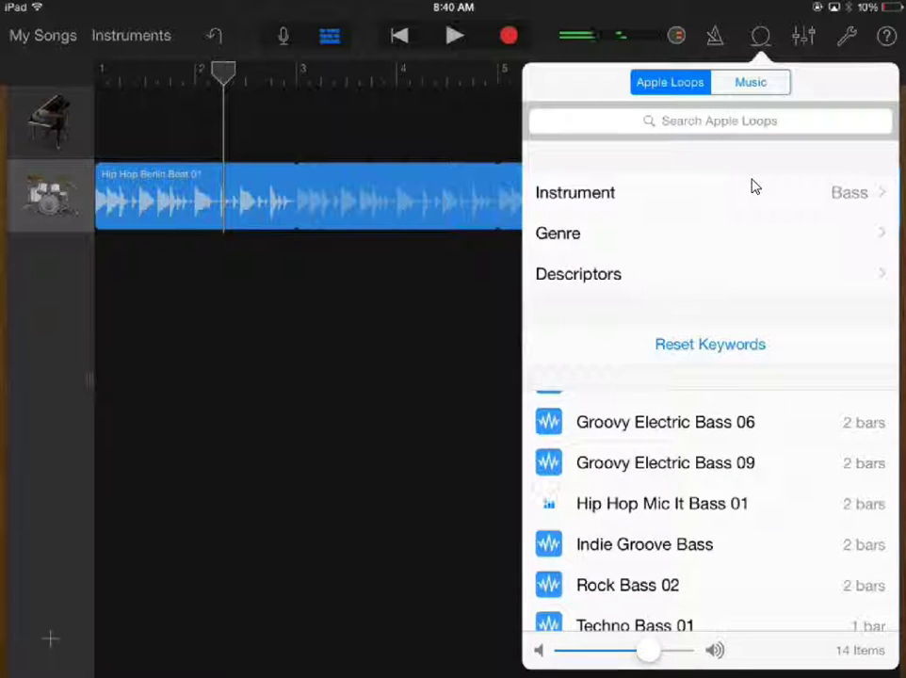
pyautogui.click(450, 39)
pyautogui.click(452, 38)
pyautogui.click(761, 36)
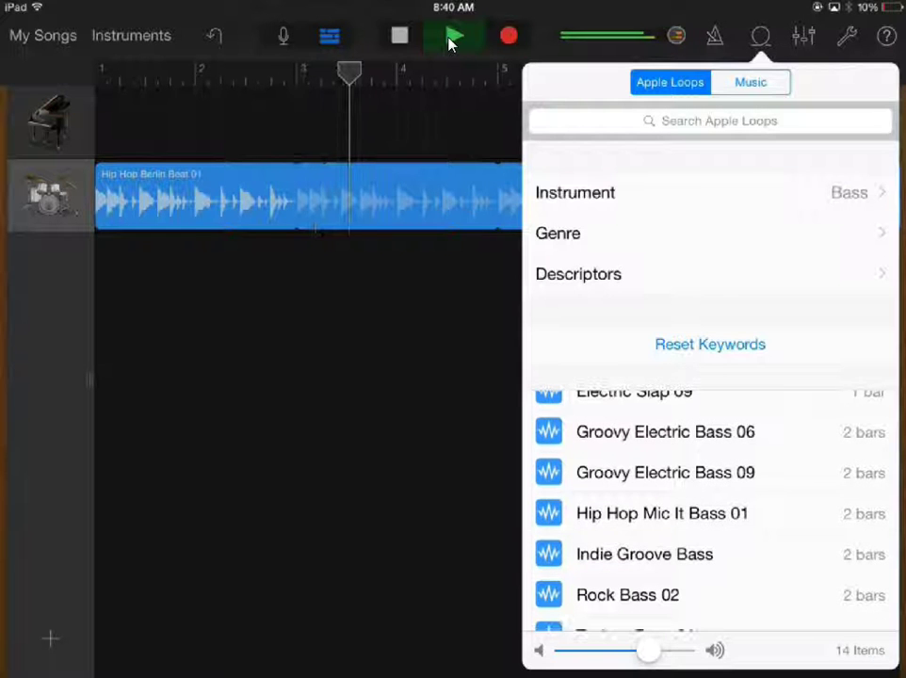
pyautogui.click(660, 516)
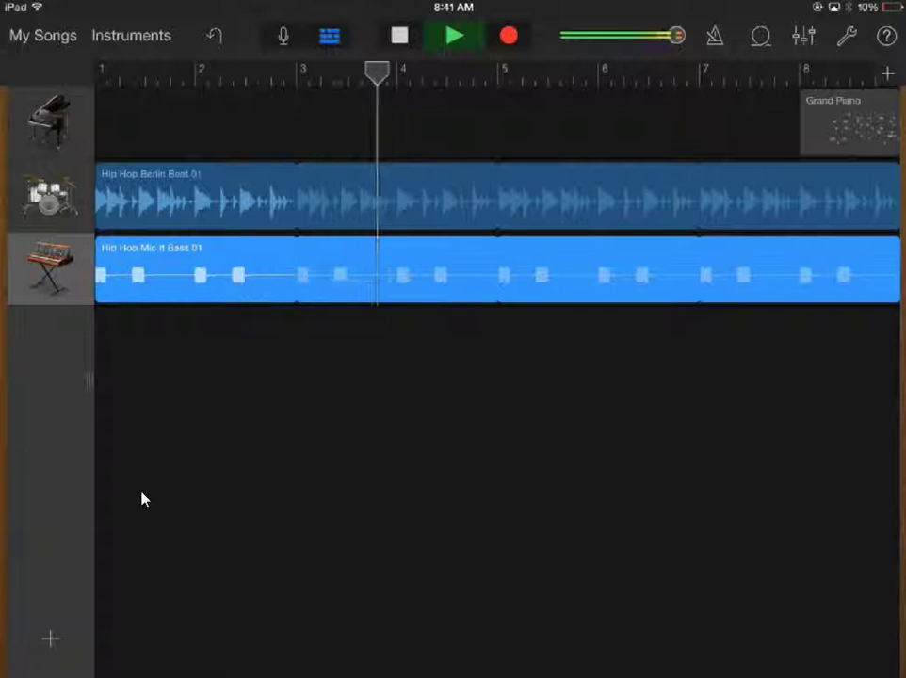
pyautogui.press('space')
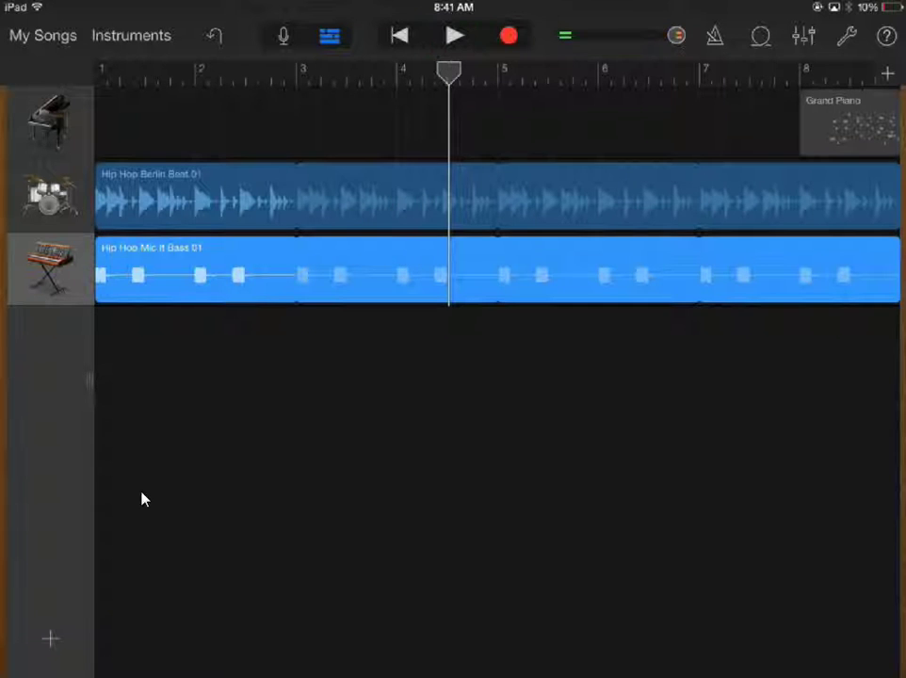
# Step: Filter Apple Loops by the Guitars instrument and browse the list down to the hip hop guitar loops
pyautogui.click(760, 37)
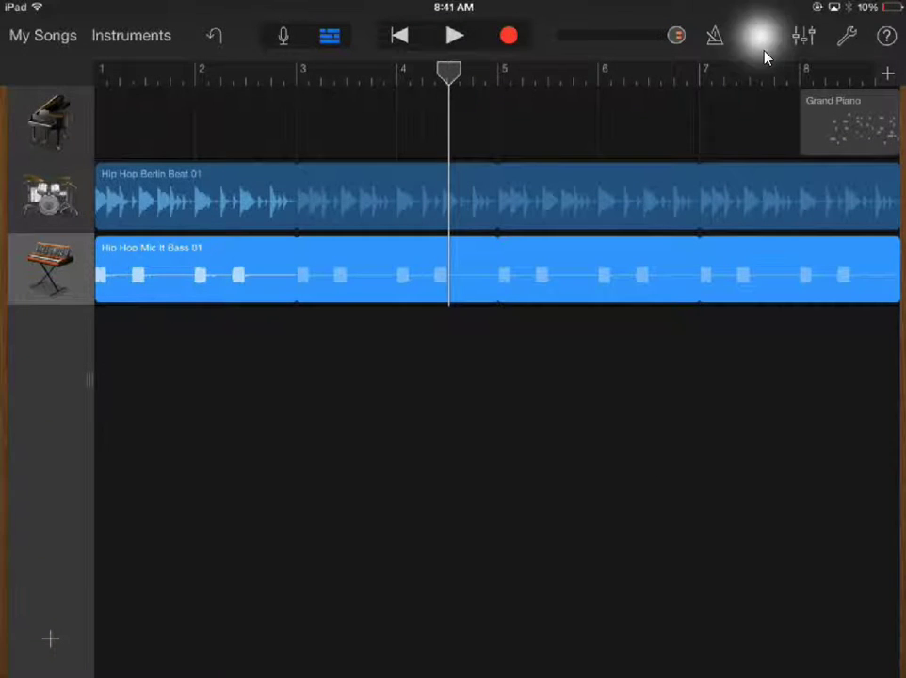
pyautogui.click(575, 192)
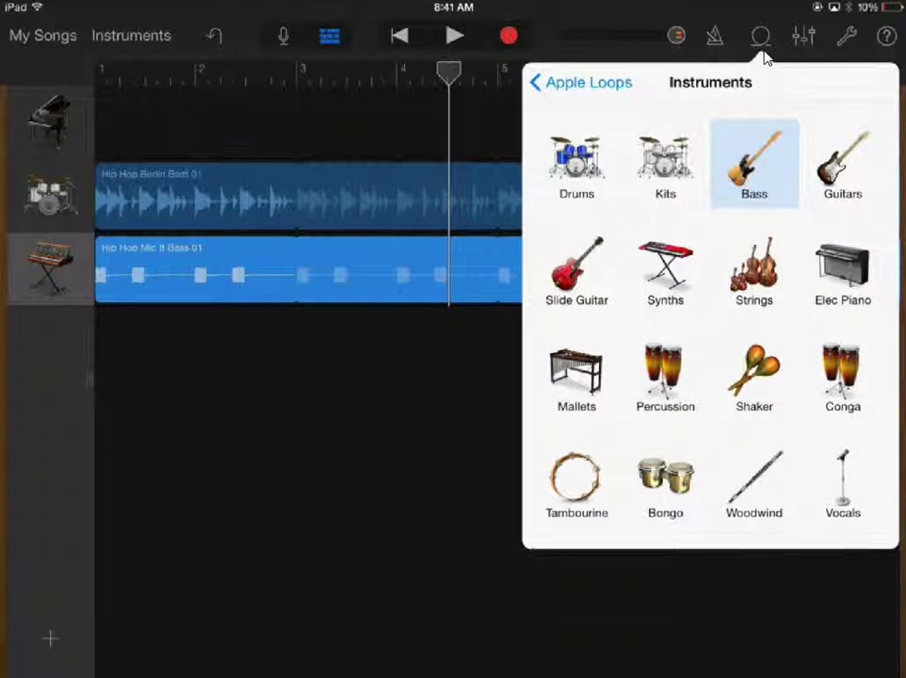
pyautogui.click(843, 165)
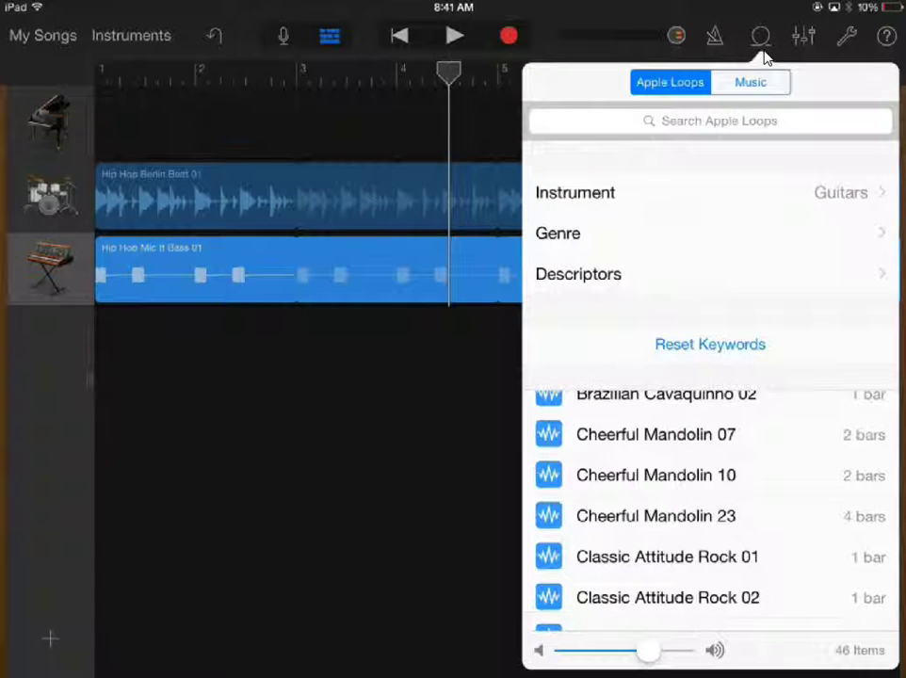
pyautogui.scroll(-5, 711, 509)
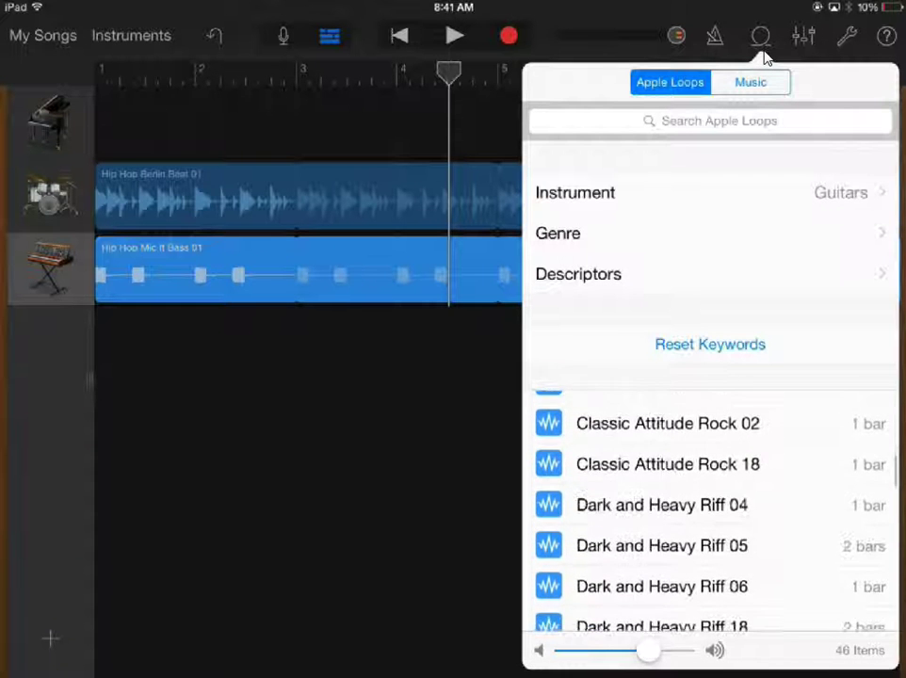
pyautogui.scroll(-10, 710, 509)
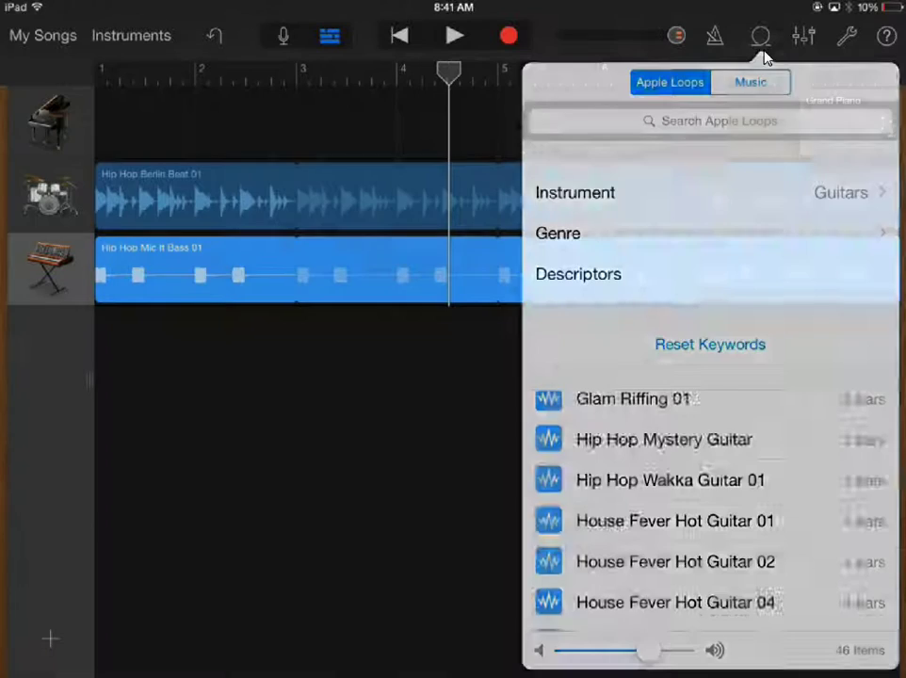
# Step: Audition guitar loops over the playing song, add Hip Hop Wakka Guitar 01 on a new track from bar 1, and stop playback
pyautogui.click(762, 38)
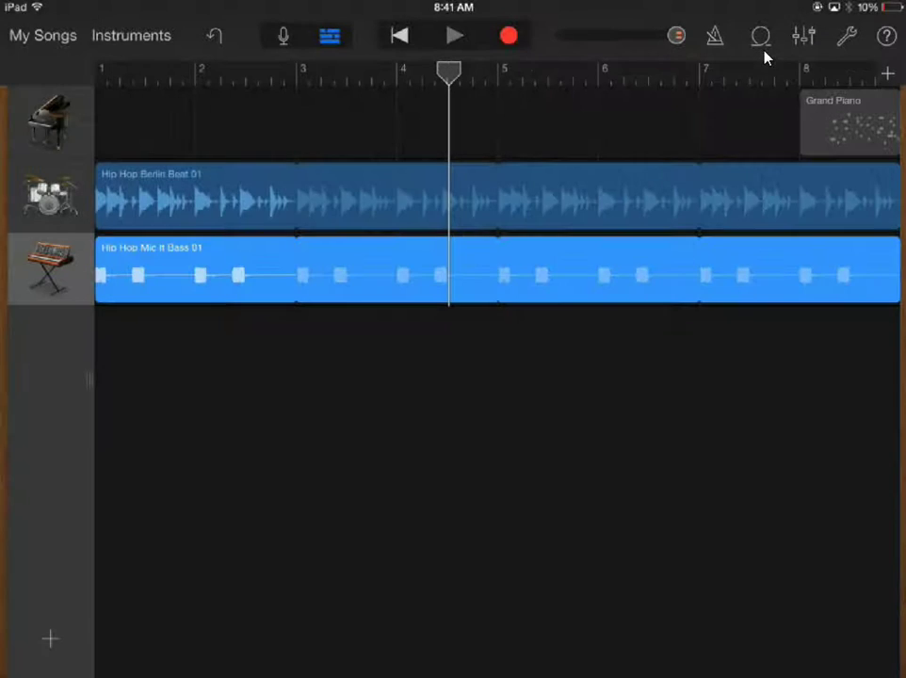
pyautogui.press('space')
pyautogui.click(761, 38)
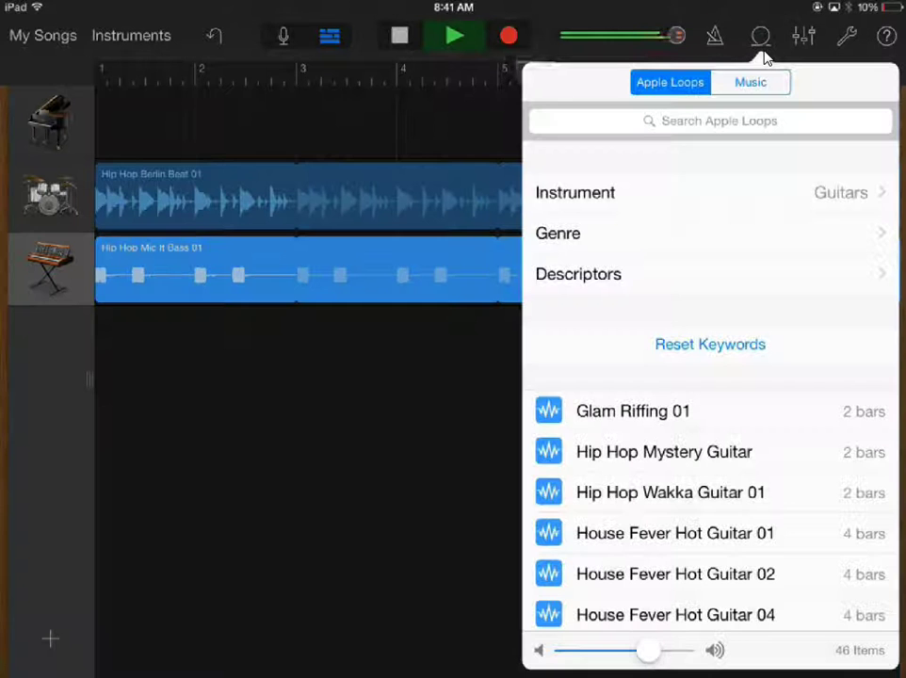
pyautogui.scroll(-1, 711, 511)
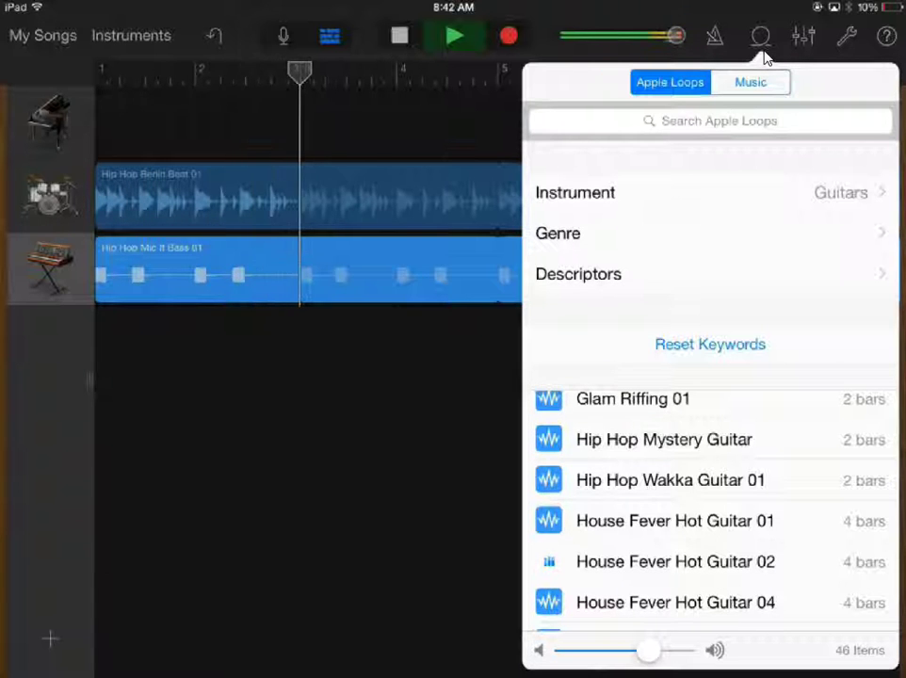
pyautogui.click(680, 483)
pyautogui.moveTo(671, 481); pyautogui.dragTo(188, 344)
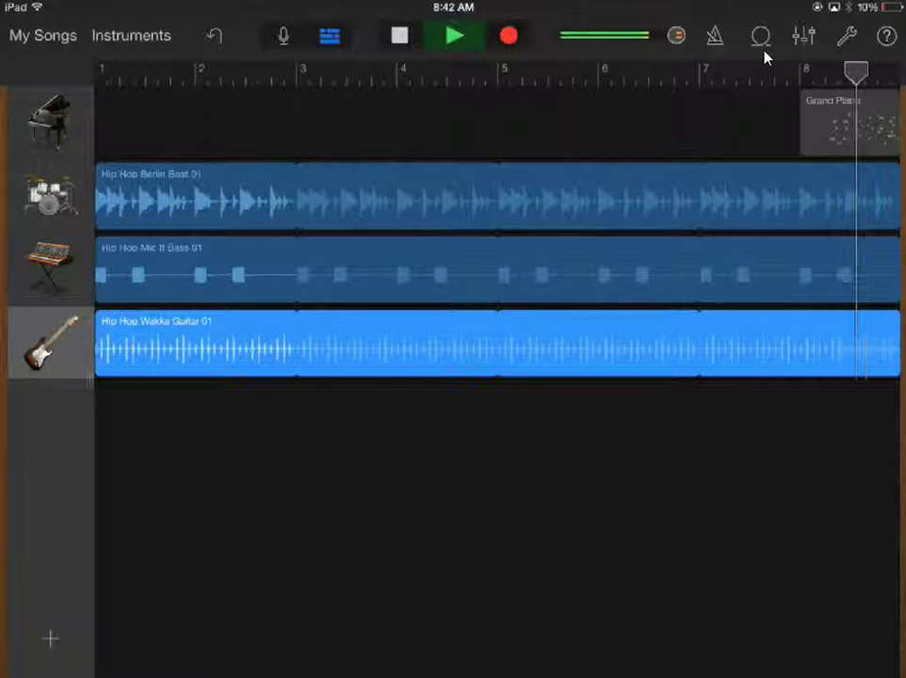
pyautogui.press('space')
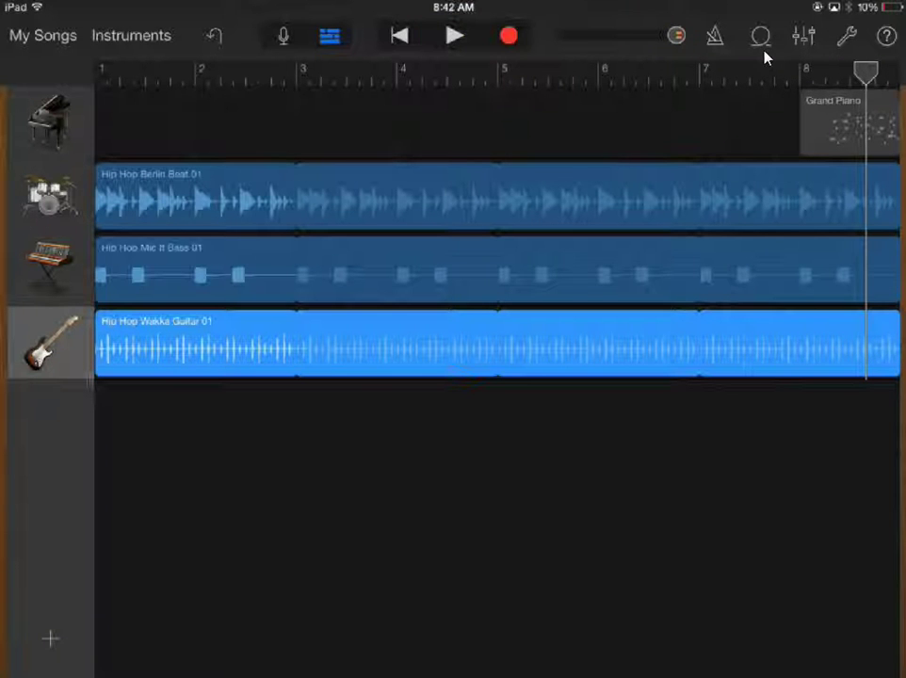
# Step: Audition the Elec Piano loop Funky Electric Piano 09, add it on a new track from bar 1, and play back the song
pyautogui.click(761, 38)
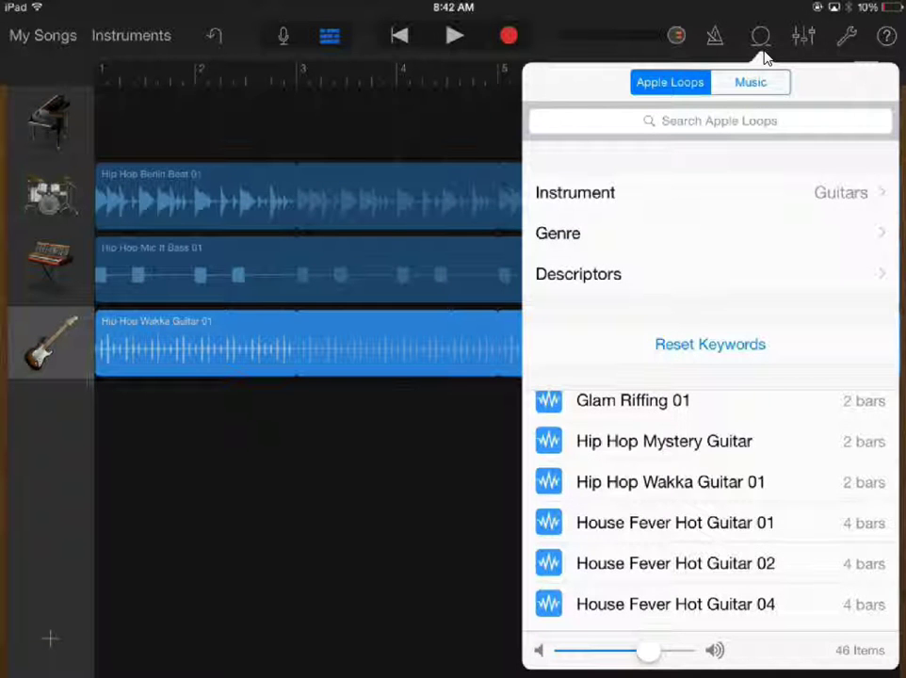
pyautogui.click(575, 192)
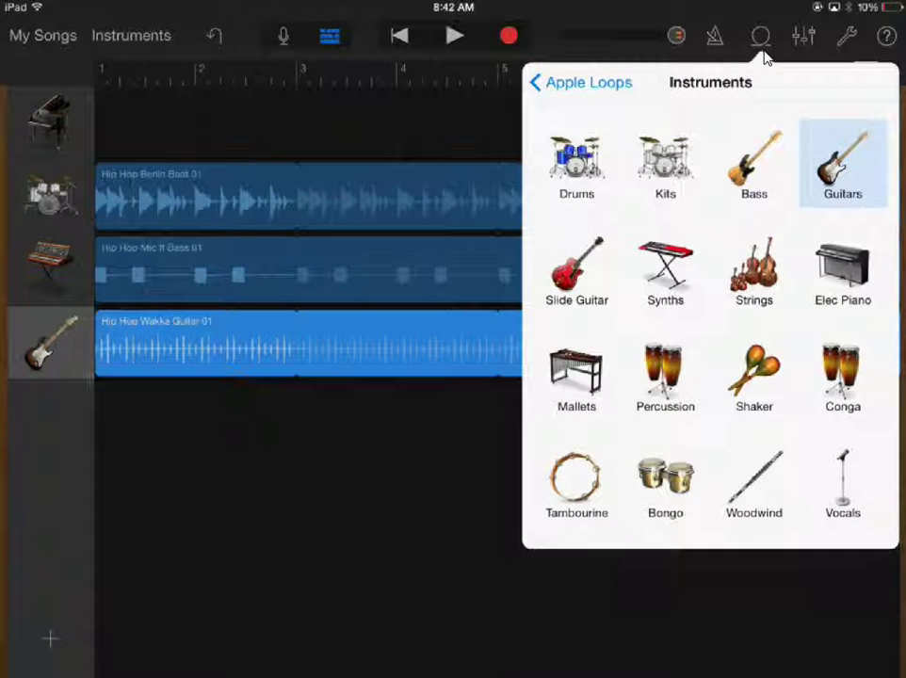
pyautogui.click(843, 273)
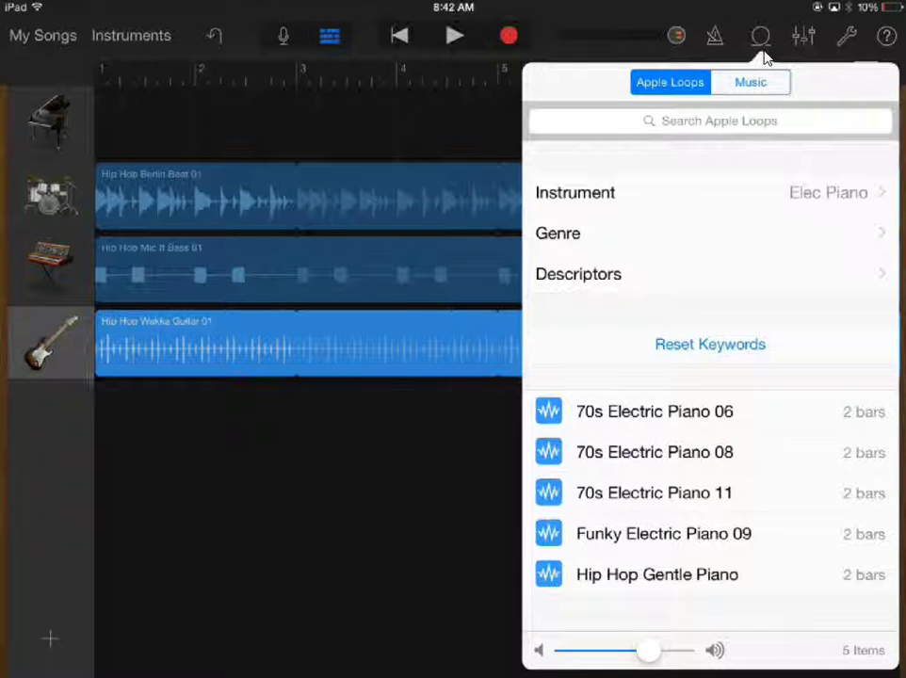
pyautogui.click(664, 533)
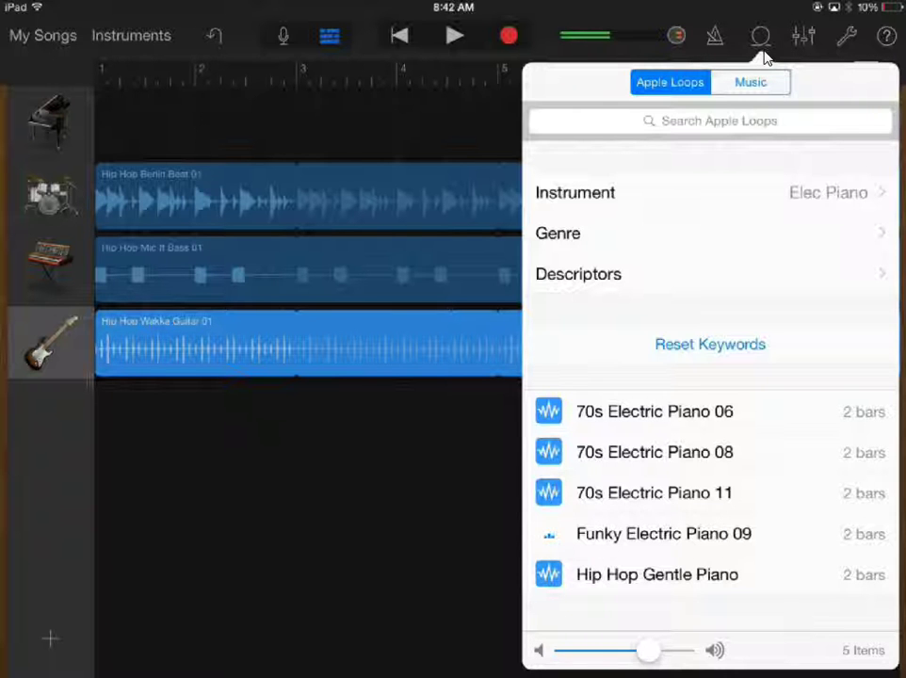
pyautogui.moveTo(665, 533); pyautogui.dragTo(113, 415)
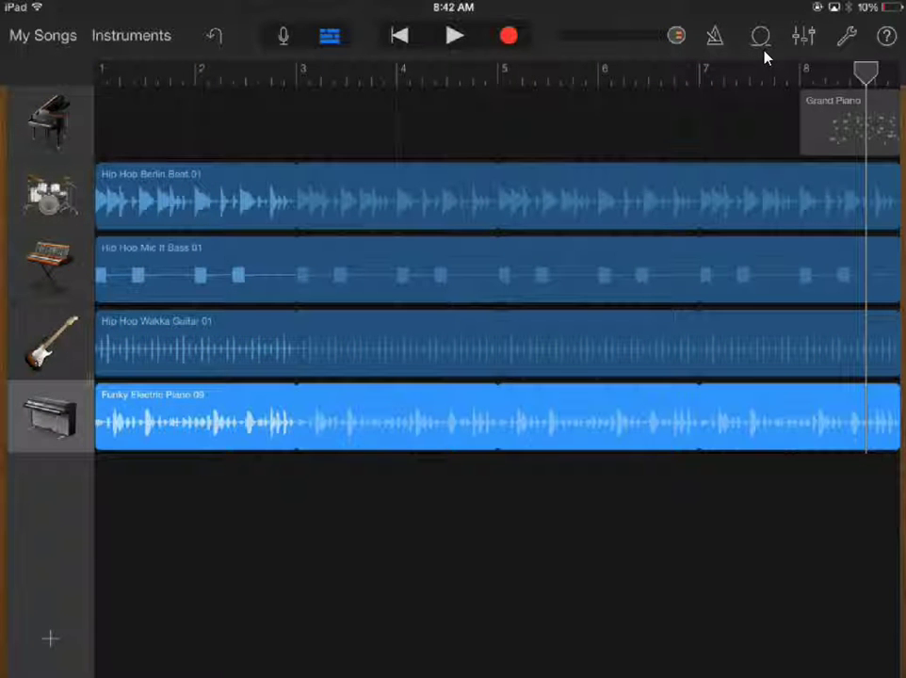
pyautogui.press('space')
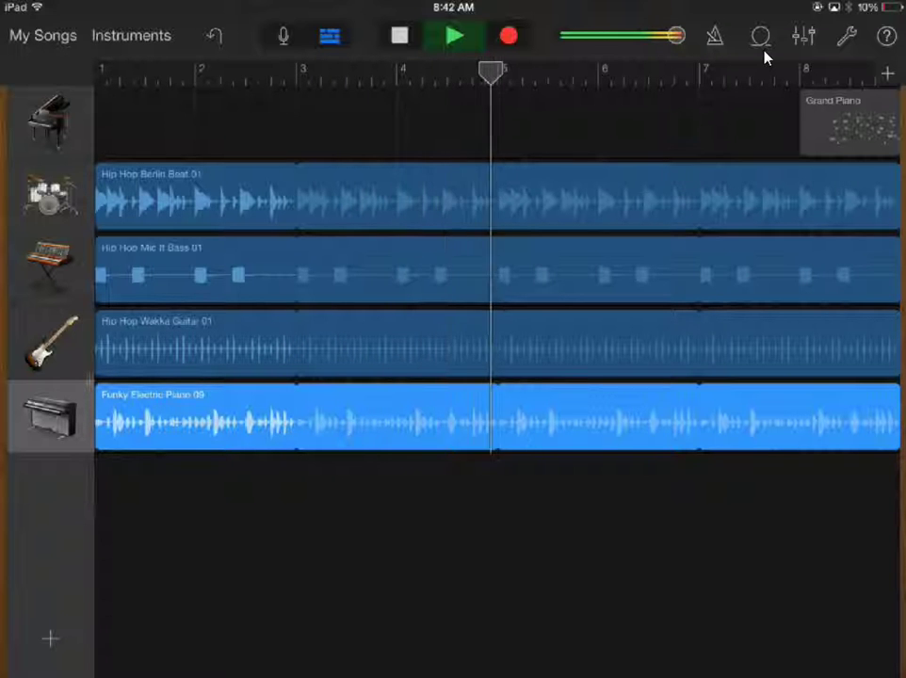
pyautogui.press('space')
# Step: Filter Apple Loops by Percussion and add the African King Tsonshi 01 loop on a new track from bar 1
pyautogui.click(767, 63)
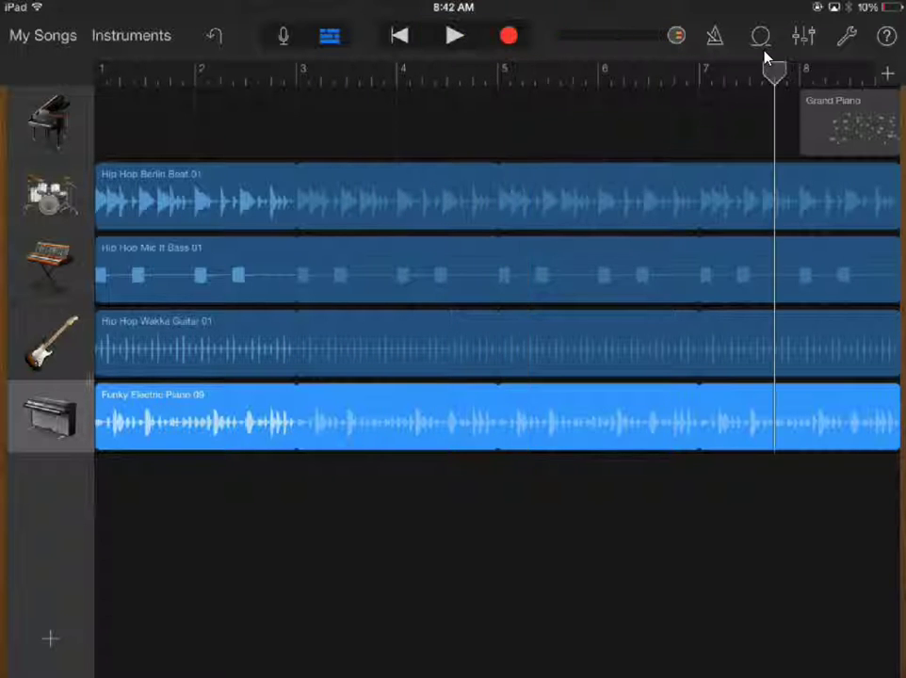
pyautogui.click(763, 47)
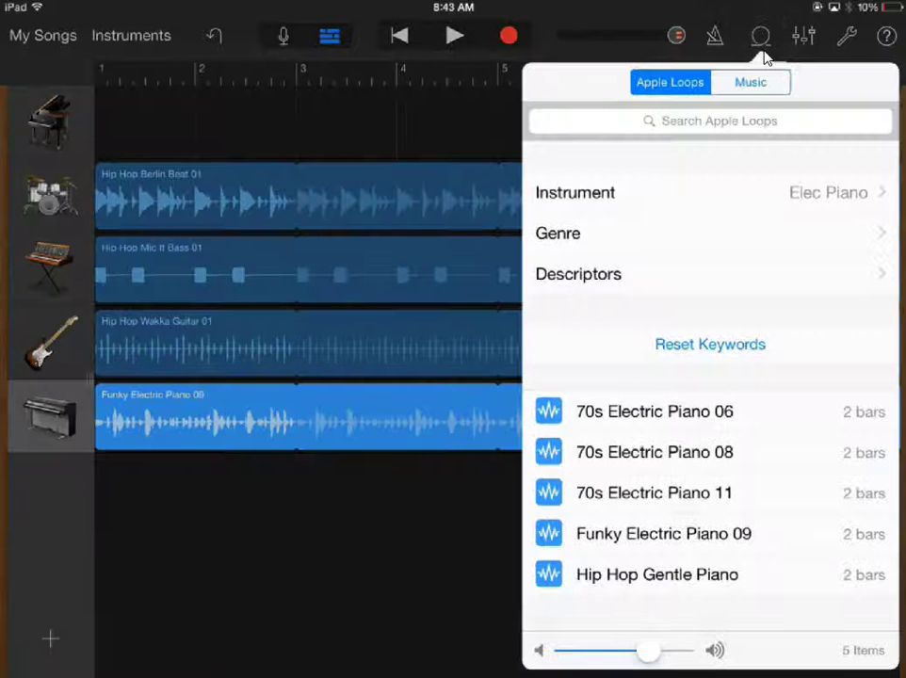
pyautogui.click(575, 192)
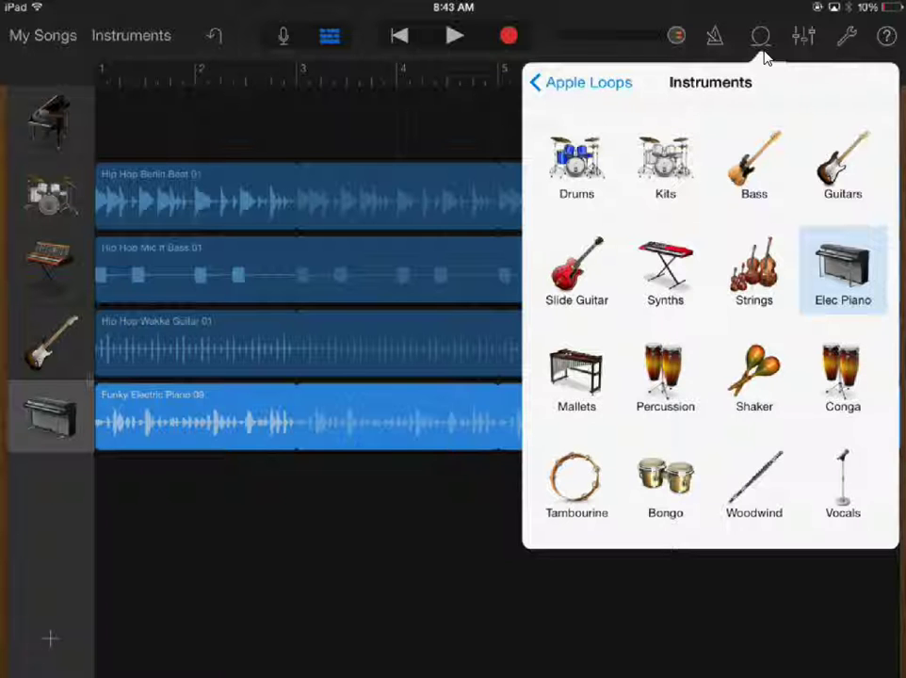
pyautogui.click(666, 377)
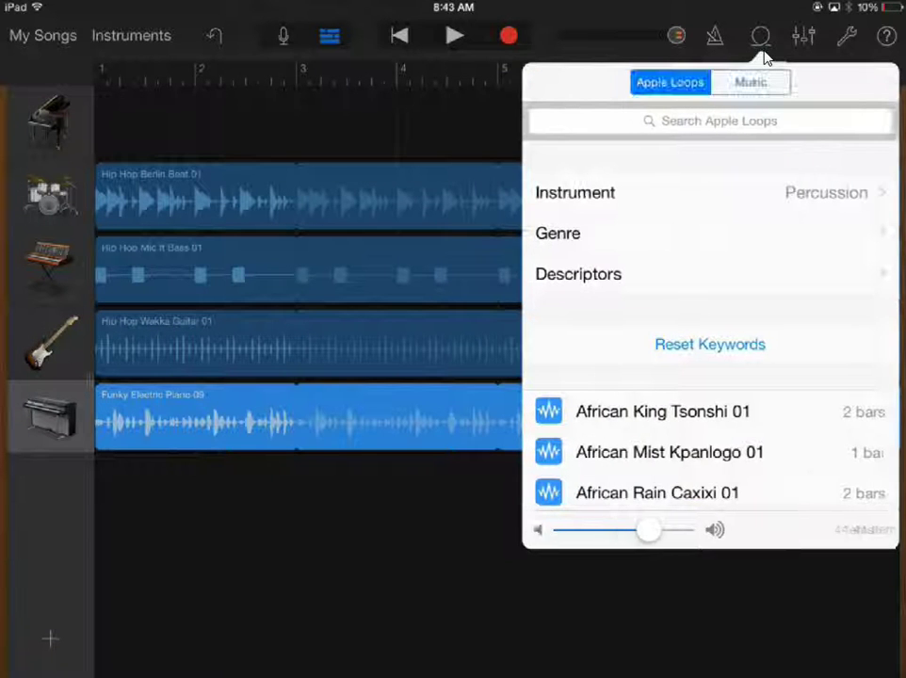
pyautogui.scroll(-10, 707, 508)
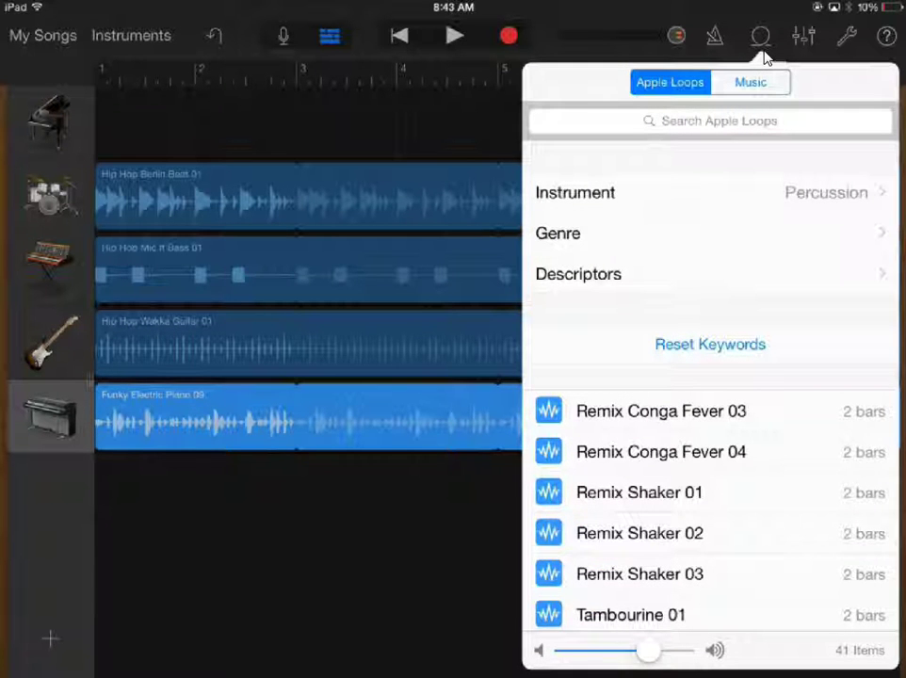
pyautogui.scroll(15, 707, 509)
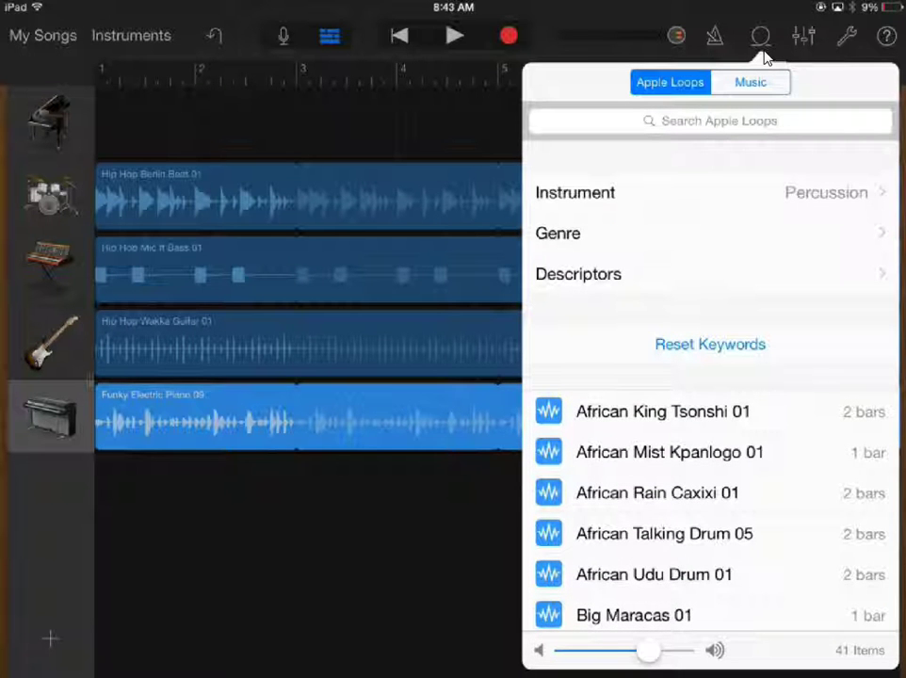
pyautogui.moveTo(548, 412); pyautogui.dragTo(311, 490)
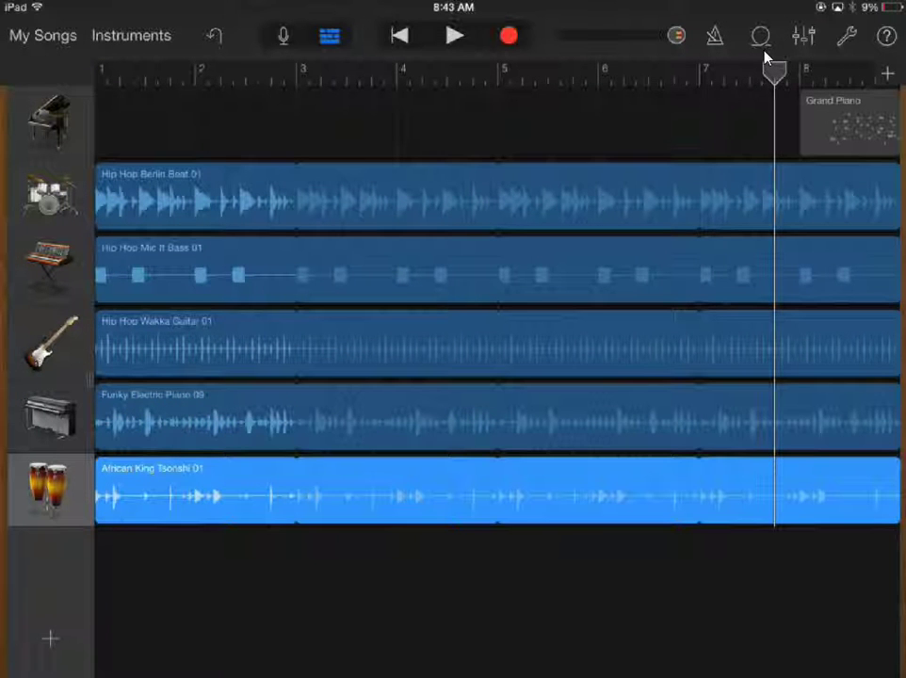
# Step: Play the song, show the track controls, and mute the Kits, Syn Bass, Elec Guitar and Elec Piano tracks to isolate the percussion
pyautogui.press('space')
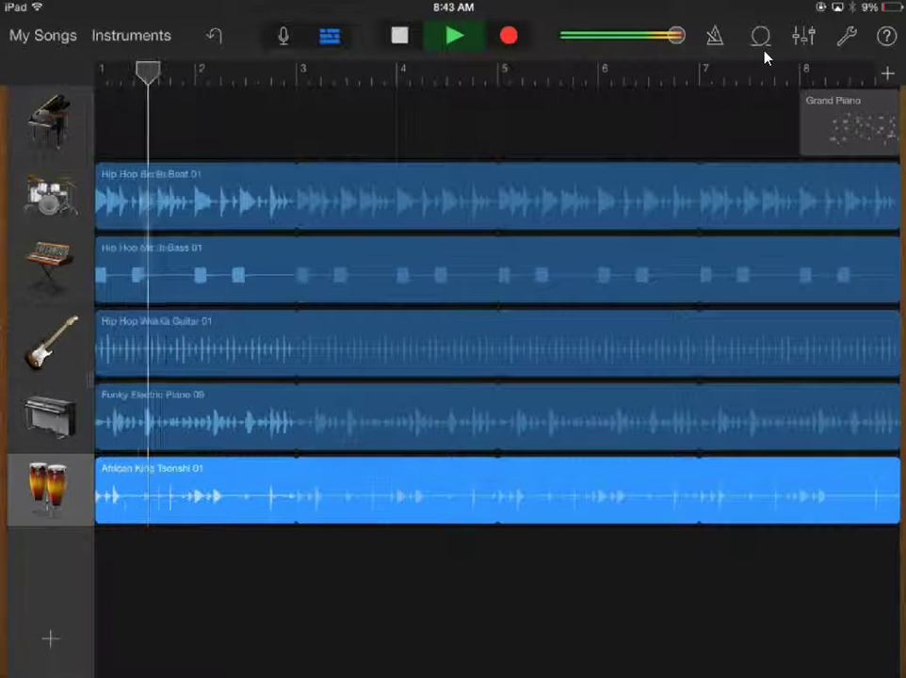
pyautogui.click(94, 392)
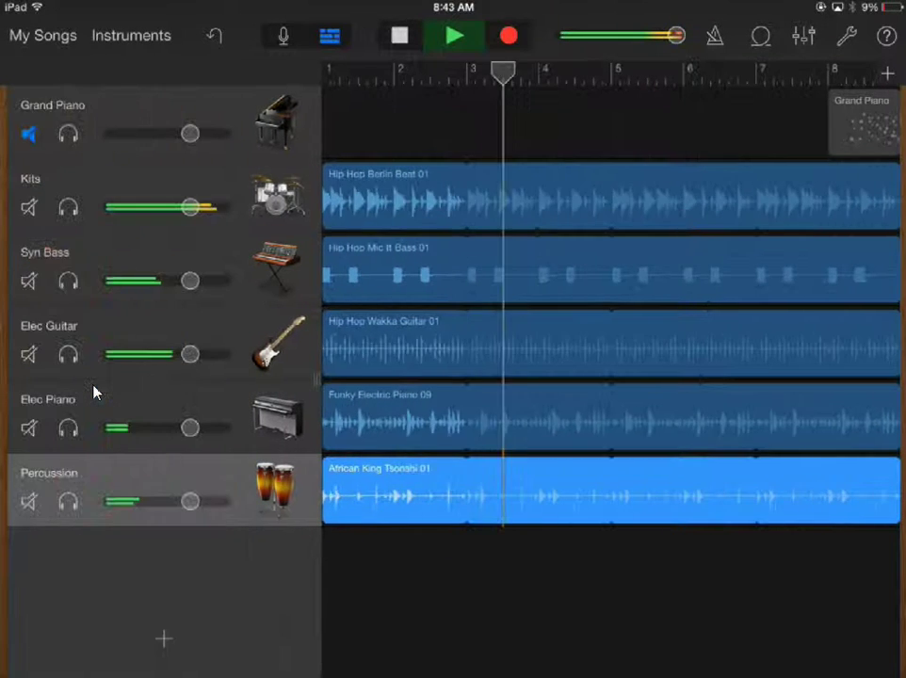
pyautogui.click(31, 209)
pyautogui.click(30, 280)
pyautogui.click(30, 355)
pyautogui.click(30, 427)
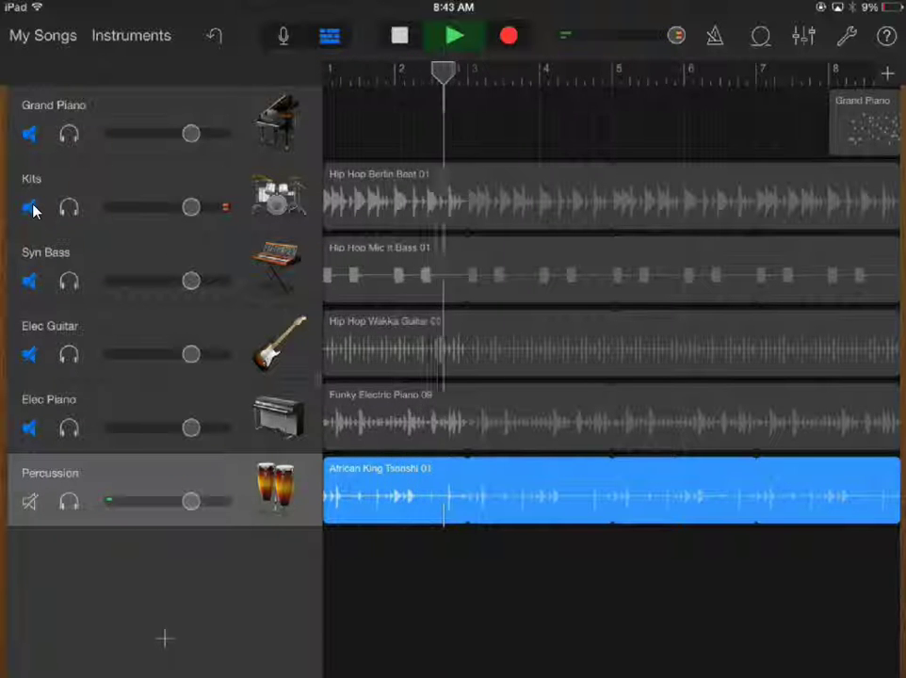
# Step: Unmute Elec Piano, Elec Guitar, Syn Bass and Kits one by one during playback, and slightly lower the Elec Guitar volume
pyautogui.click(29, 428)
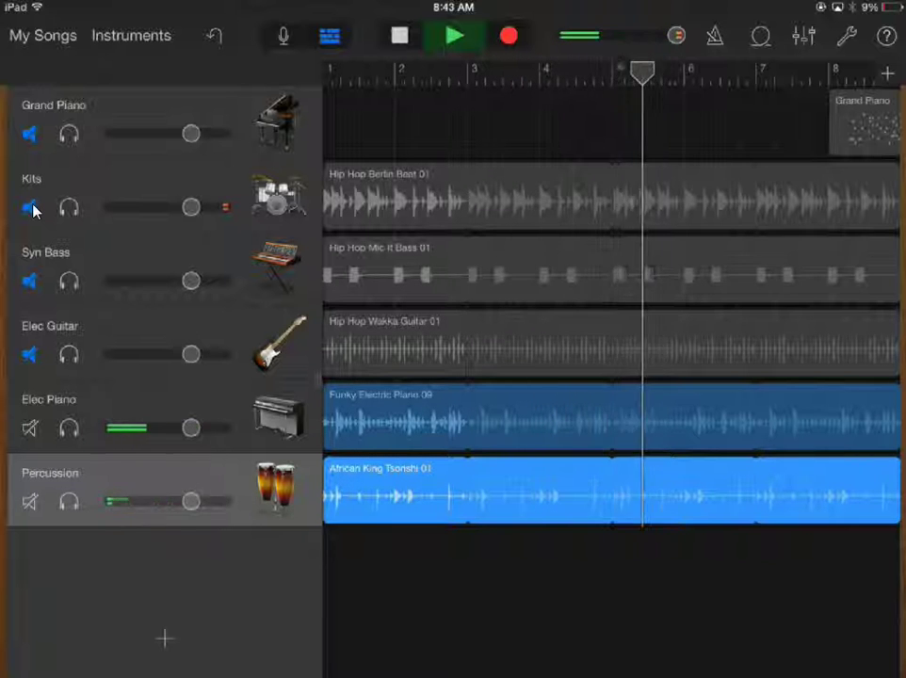
pyautogui.click(29, 355)
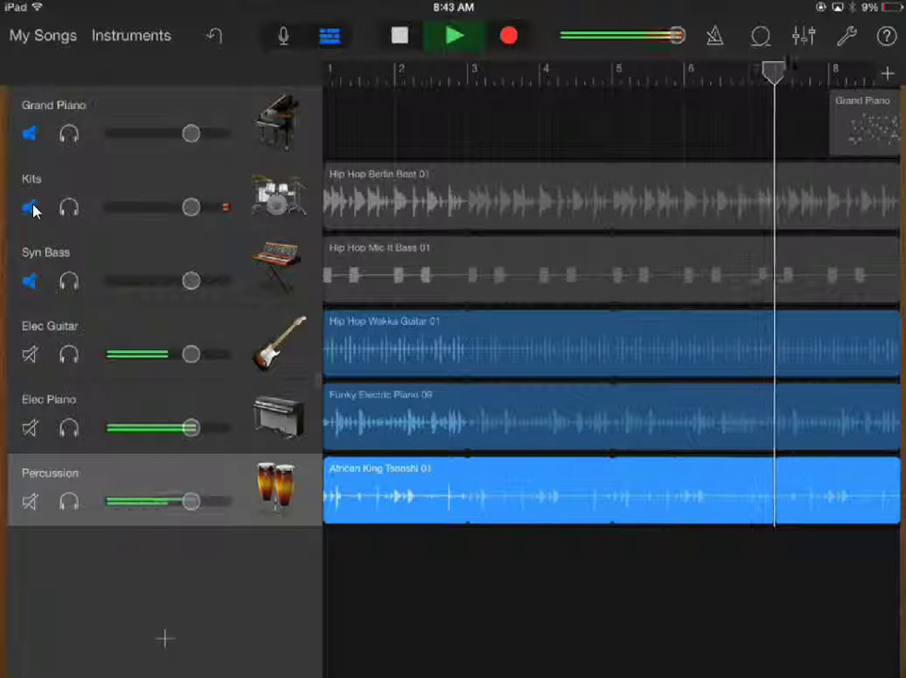
pyautogui.click(30, 281)
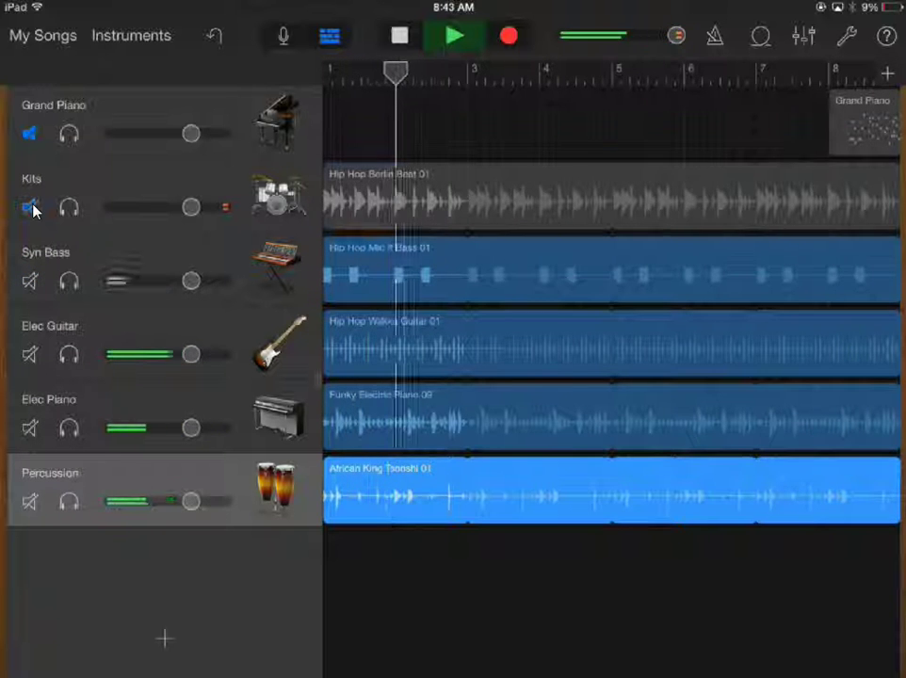
pyautogui.click(30, 208)
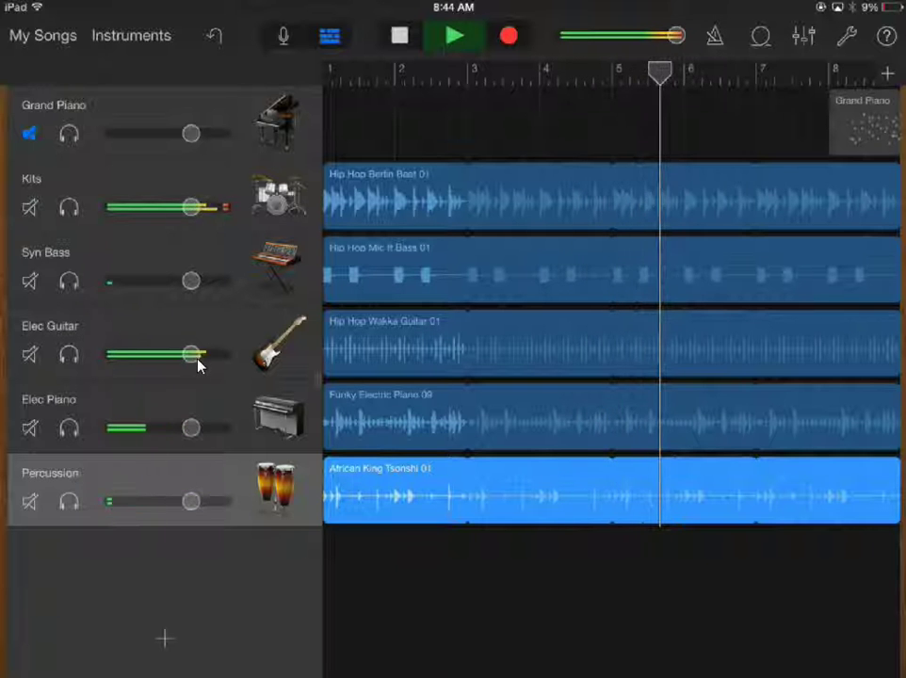
pyautogui.moveTo(192, 354); pyautogui.dragTo(181, 354)
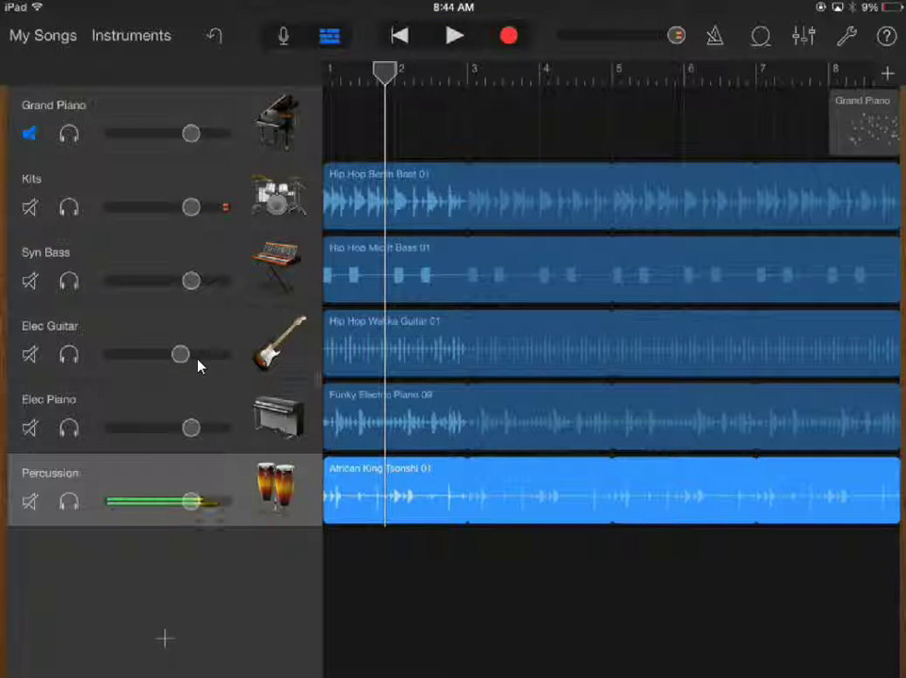
# Step: Filter Apple Loops by Vocals and add the Bailey Background 03 loop on a new track from bar 1
pyautogui.click(760, 36)
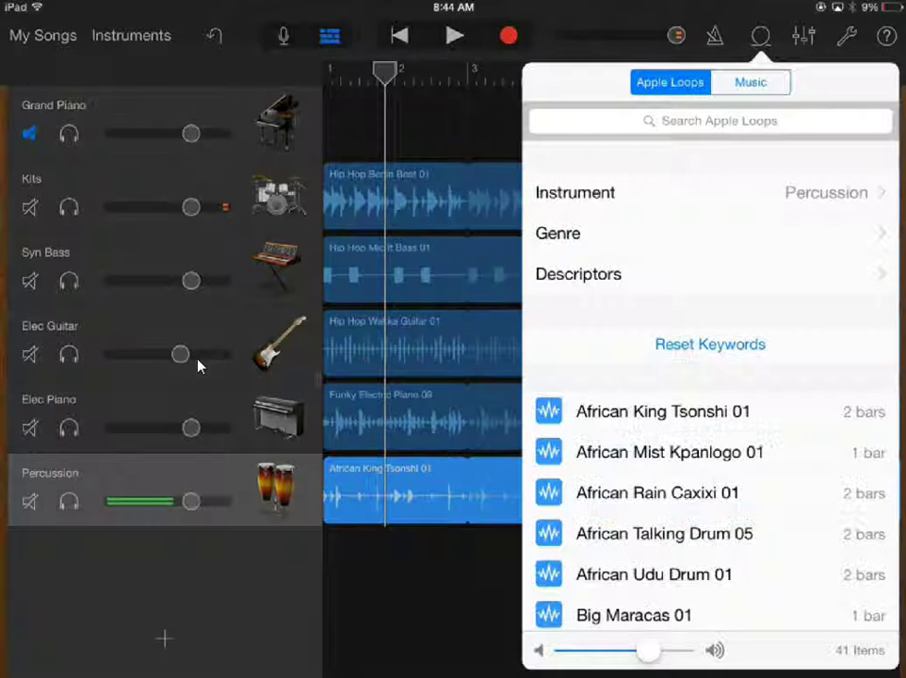
pyautogui.click(575, 192)
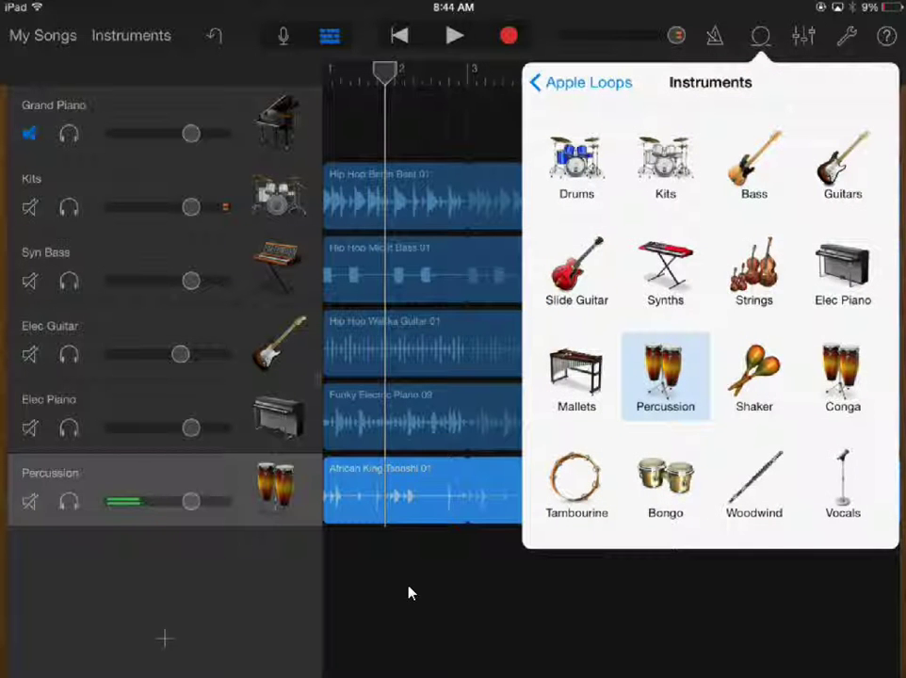
pyautogui.click(843, 494)
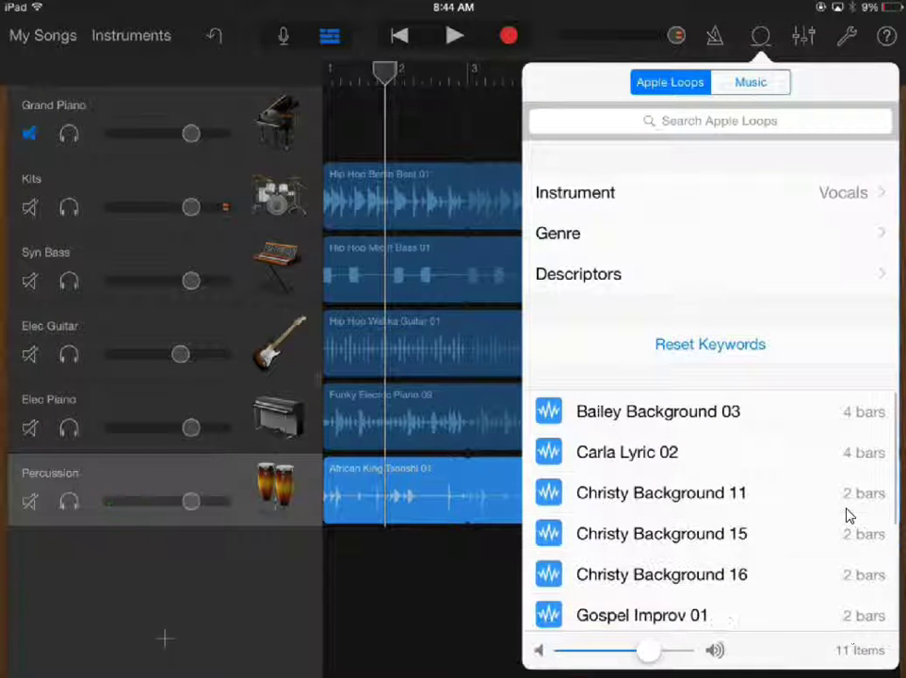
pyautogui.moveTo(671, 422); pyautogui.dragTo(452, 551)
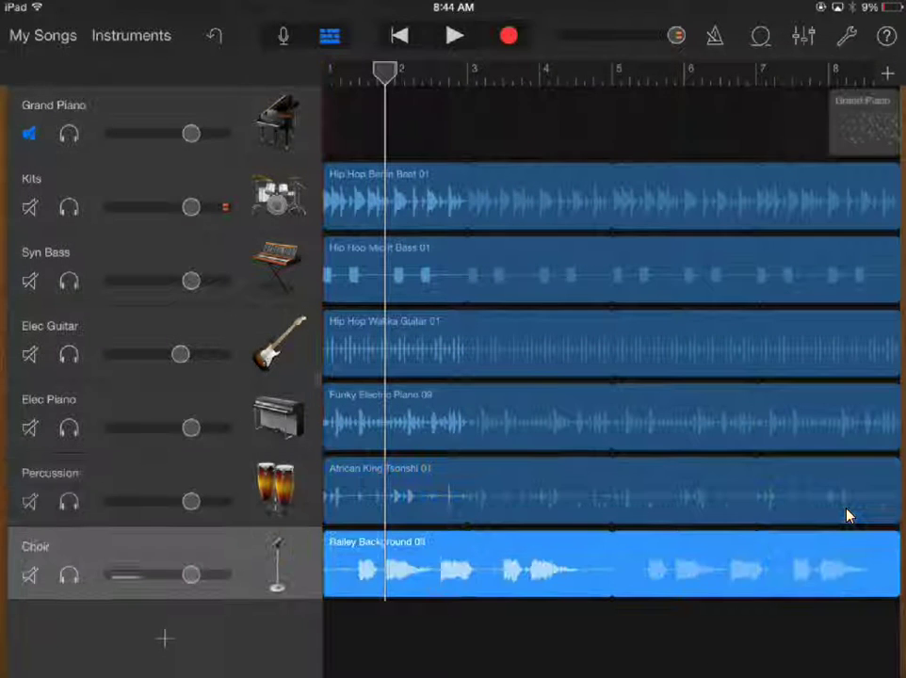